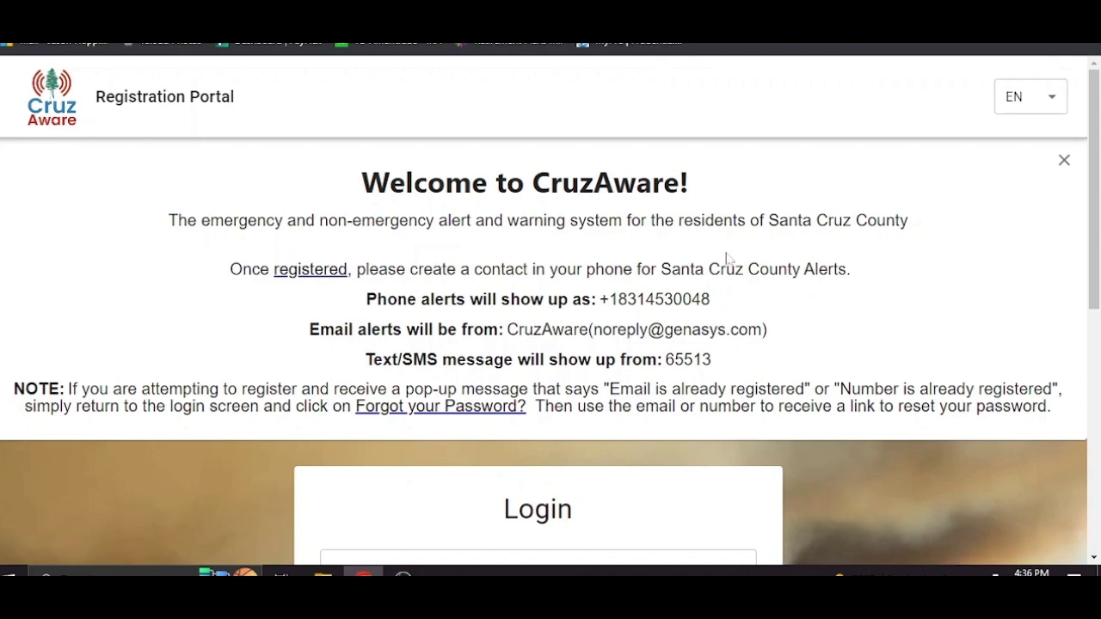
- Keep English as the portal language and highlight the alert phone number and sender email address
click(1055, 100)
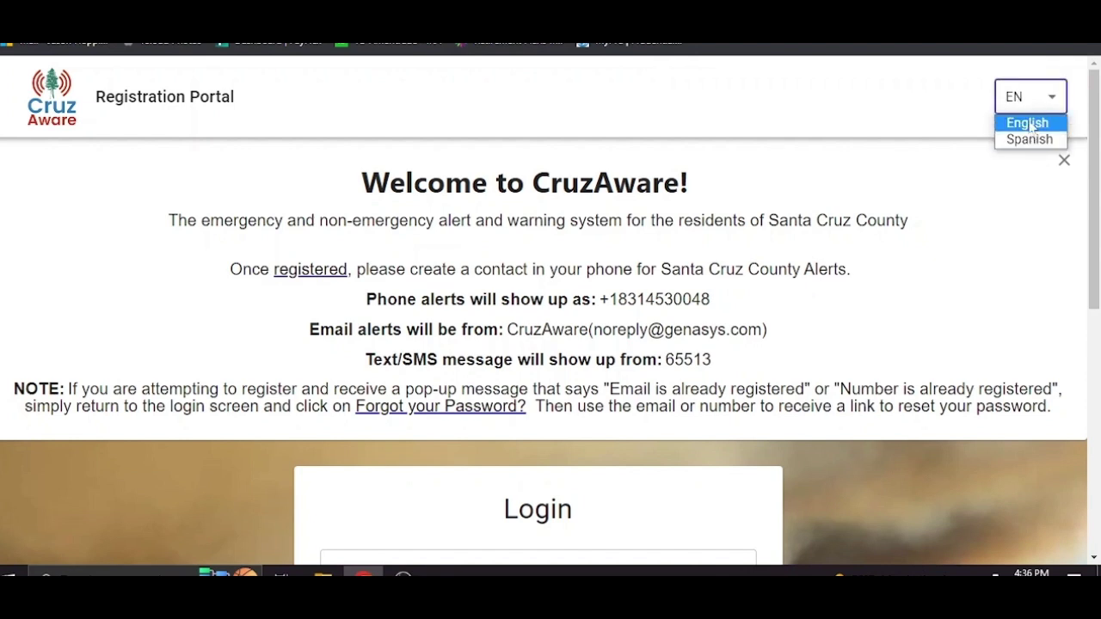
click(934, 108)
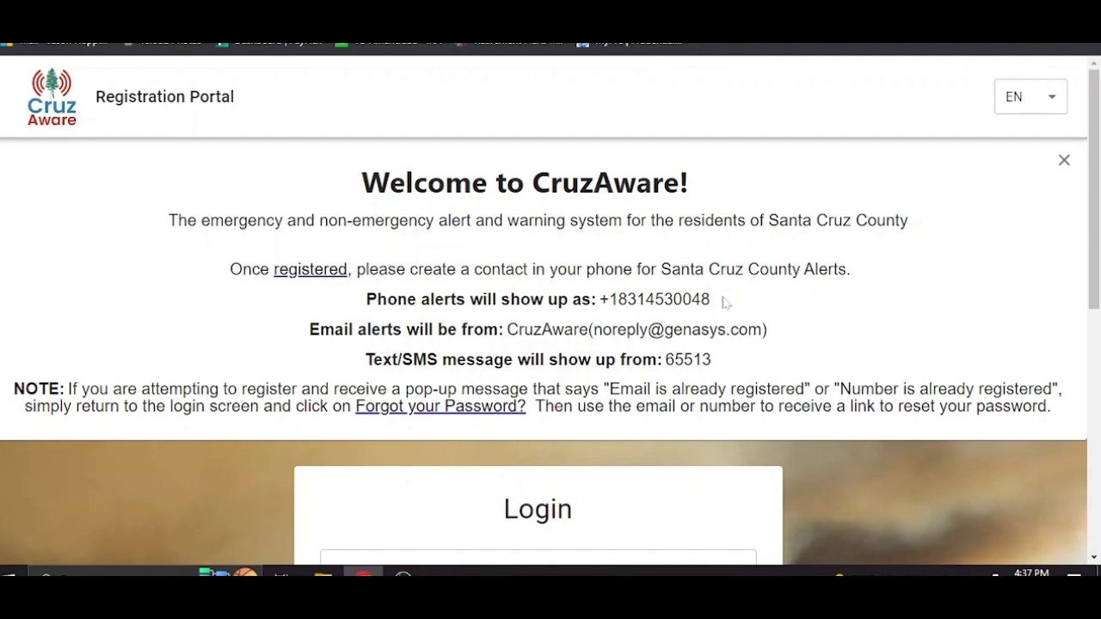
drag(724, 301, 609, 299)
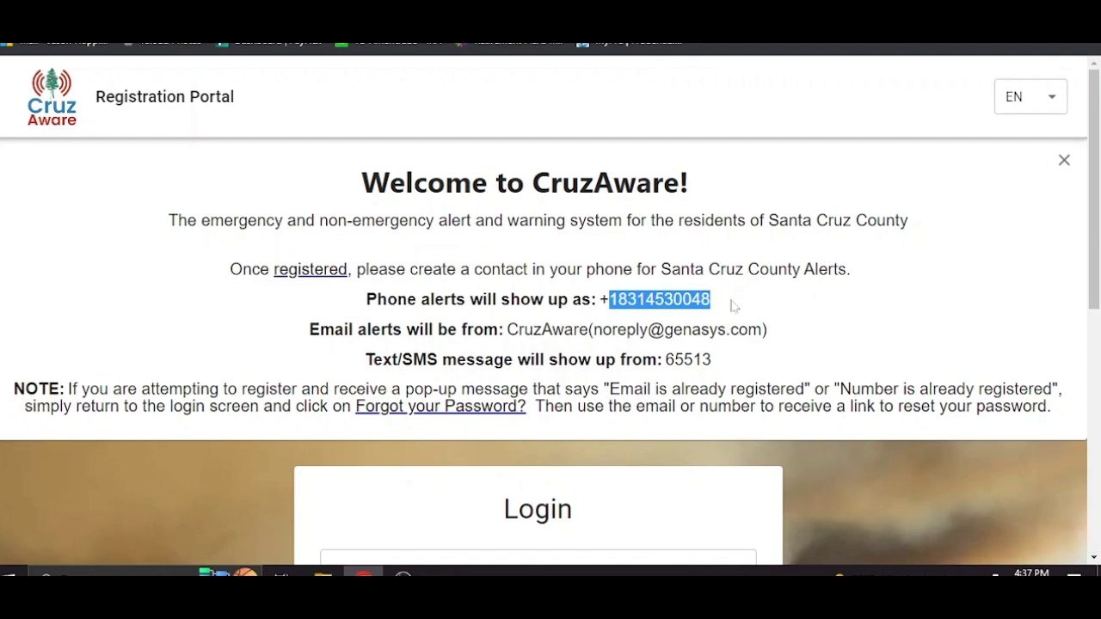
drag(763, 329, 592, 330)
click(794, 336)
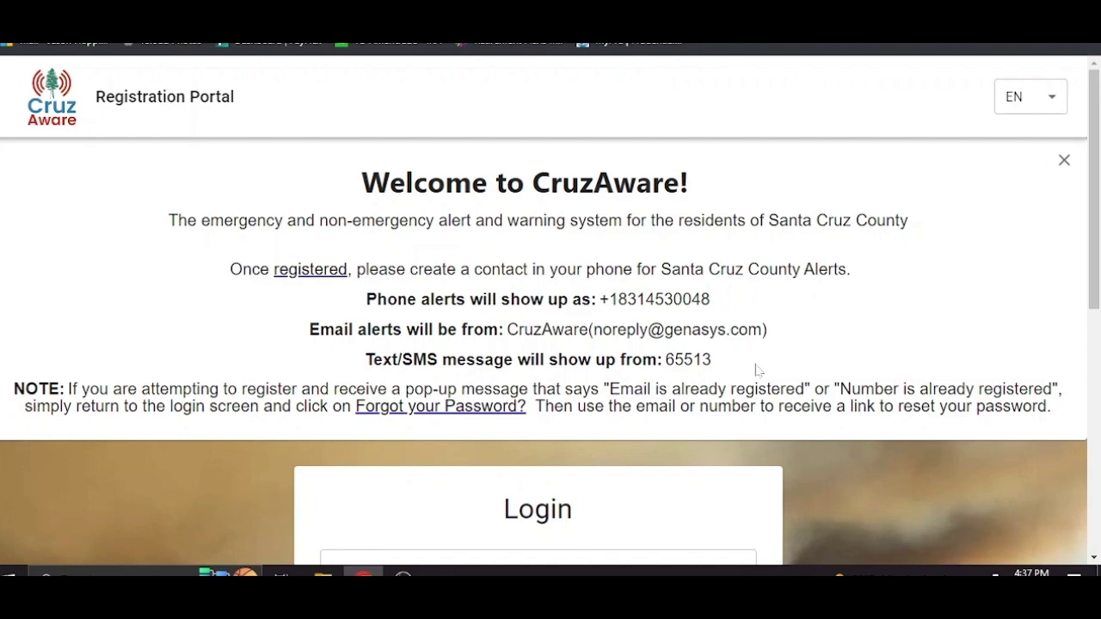
- Scroll down the welcome page to the login form and its registration link
scroll(757, 369, down, 3)
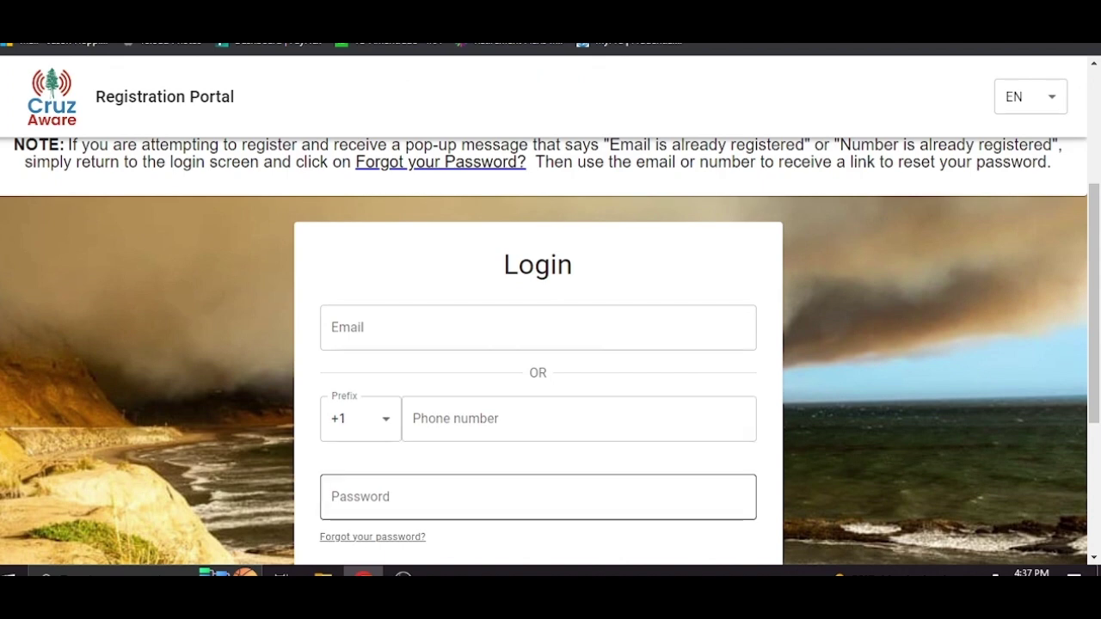
scroll(841, 365, down, 2)
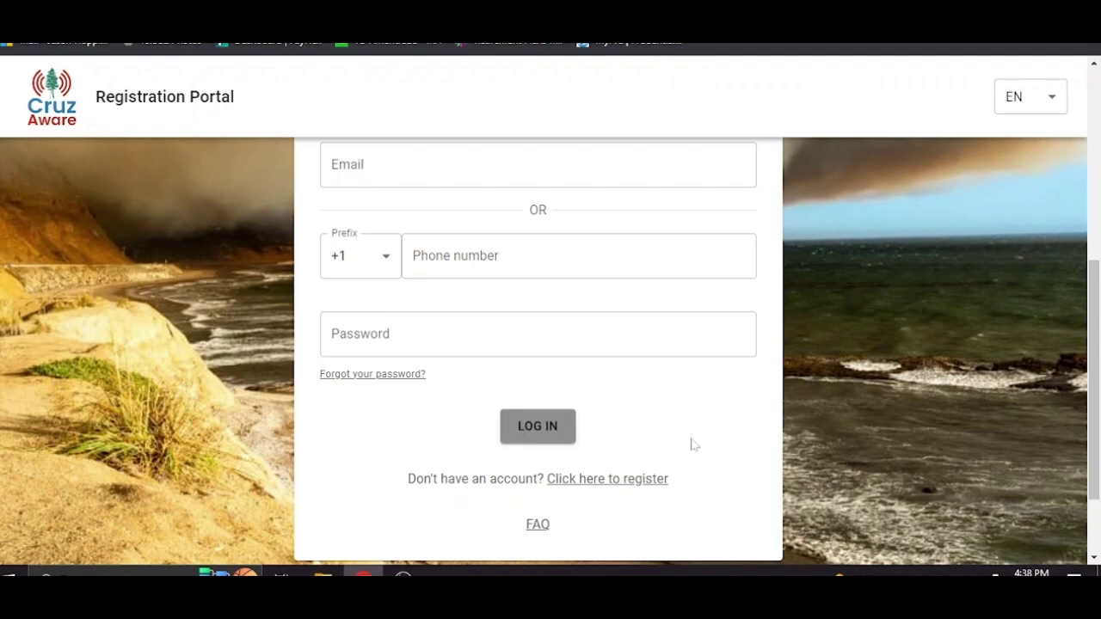
- Open the registration form and enter the account email address
click(626, 482)
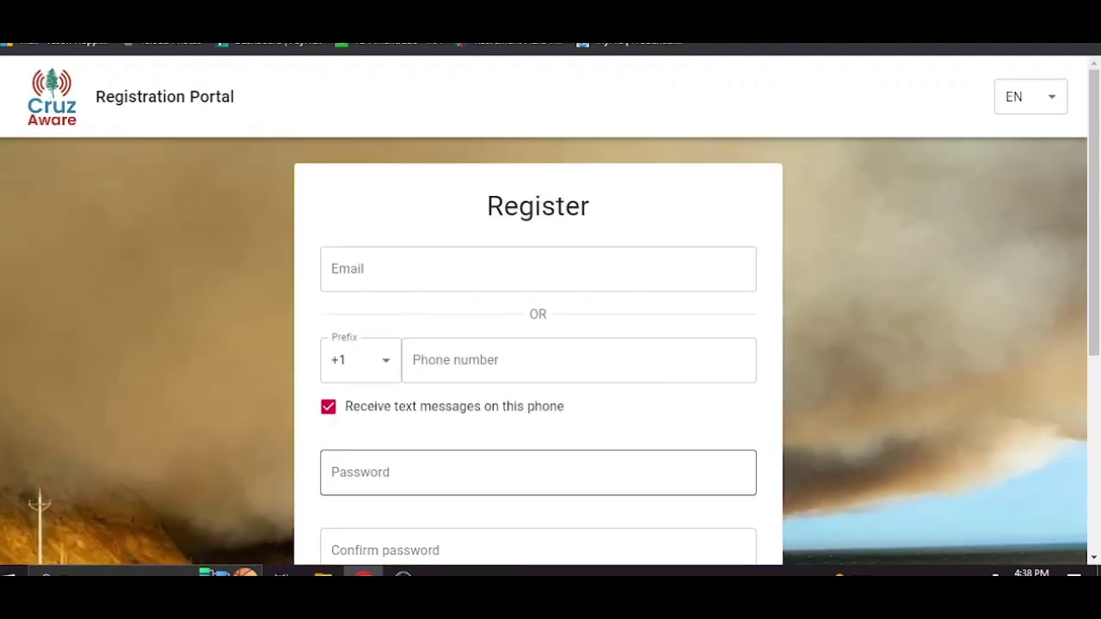
click(456, 277)
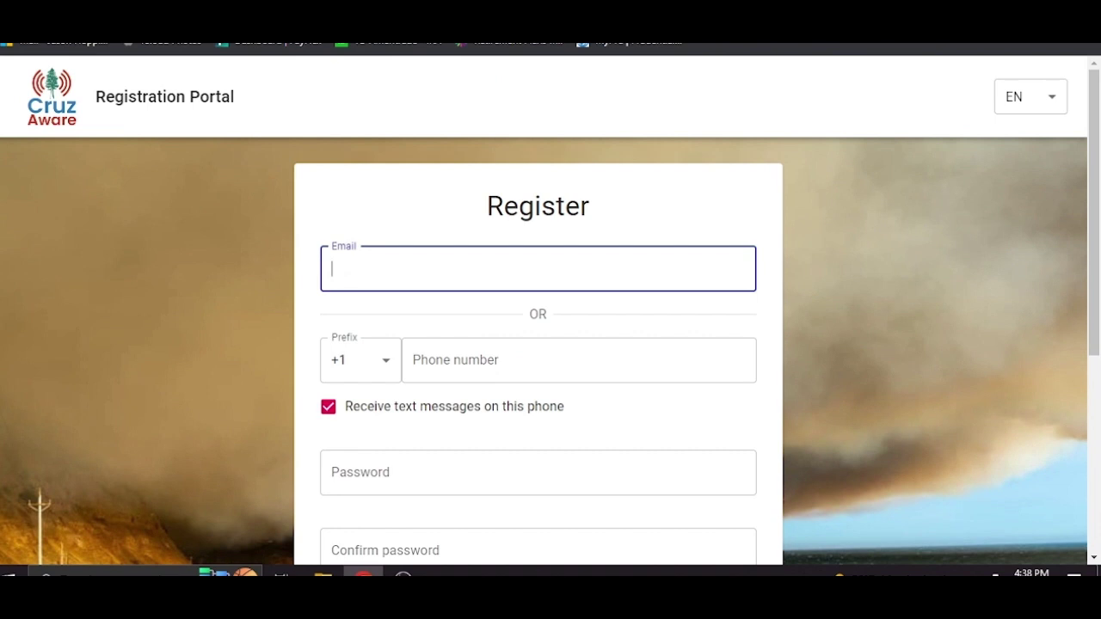
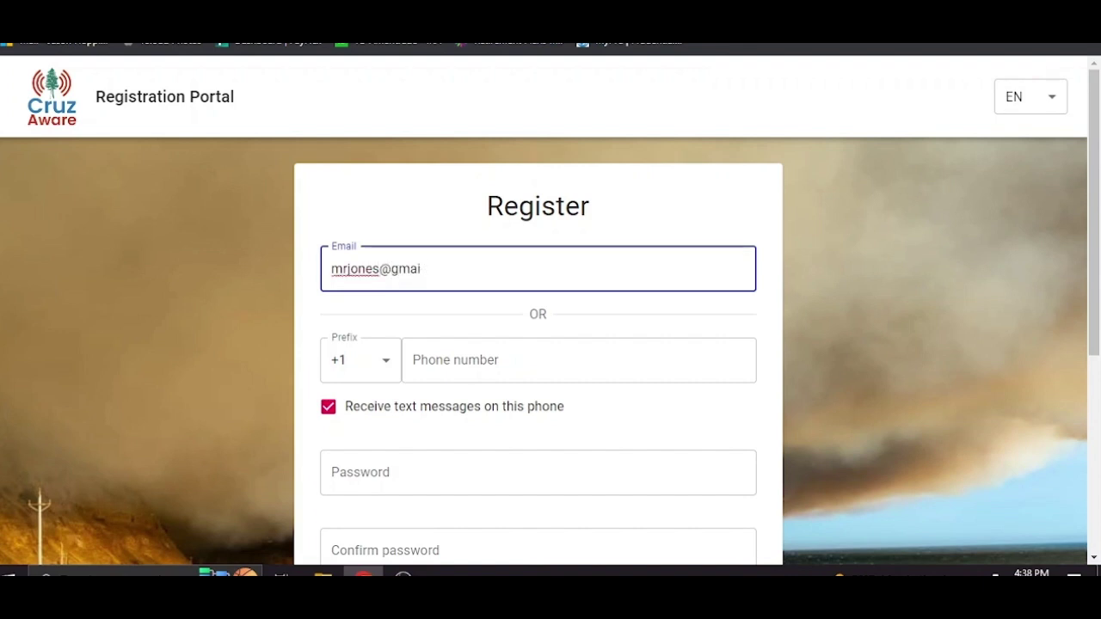
key(Tab)
key(Tab)
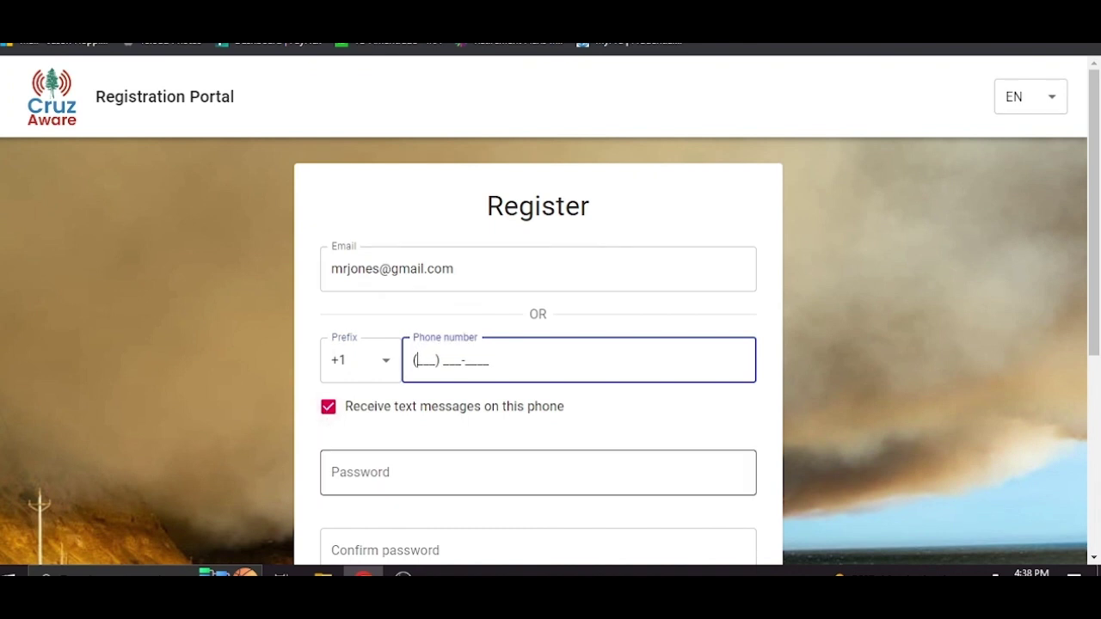
- Fill in the account password and its confirmation
scroll(784, 363, down, 2)
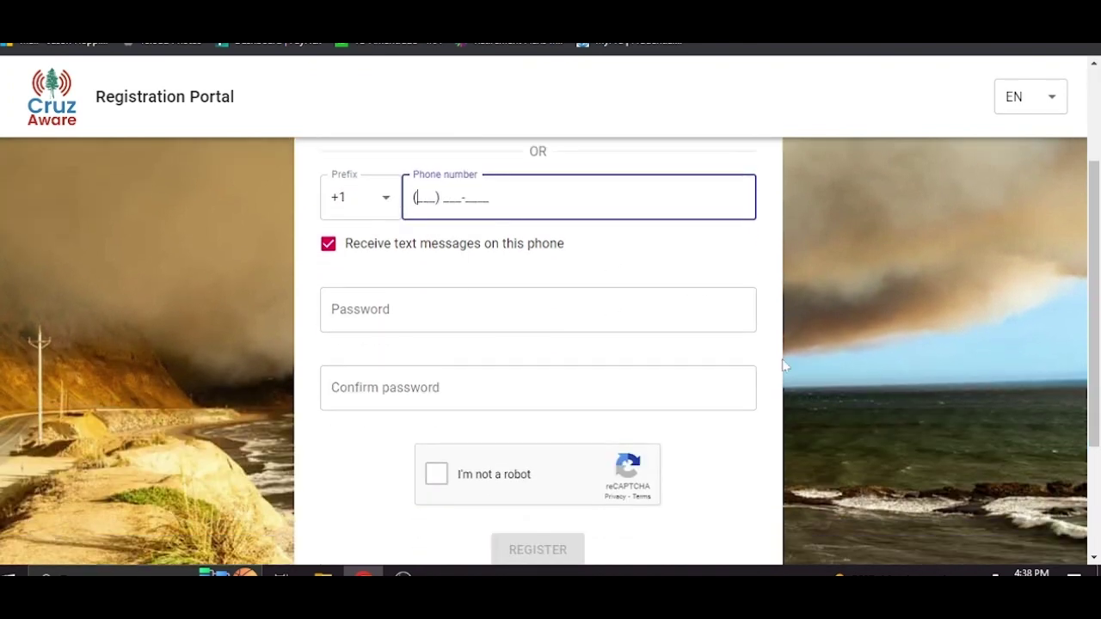
click(550, 312)
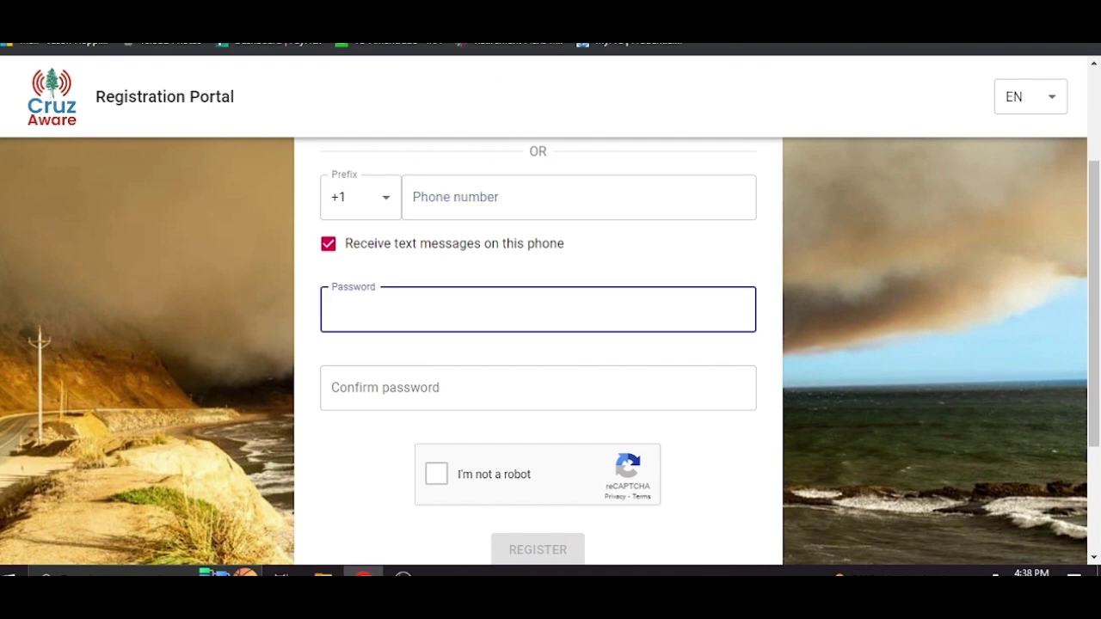
text(•••••••••)
click(538, 388)
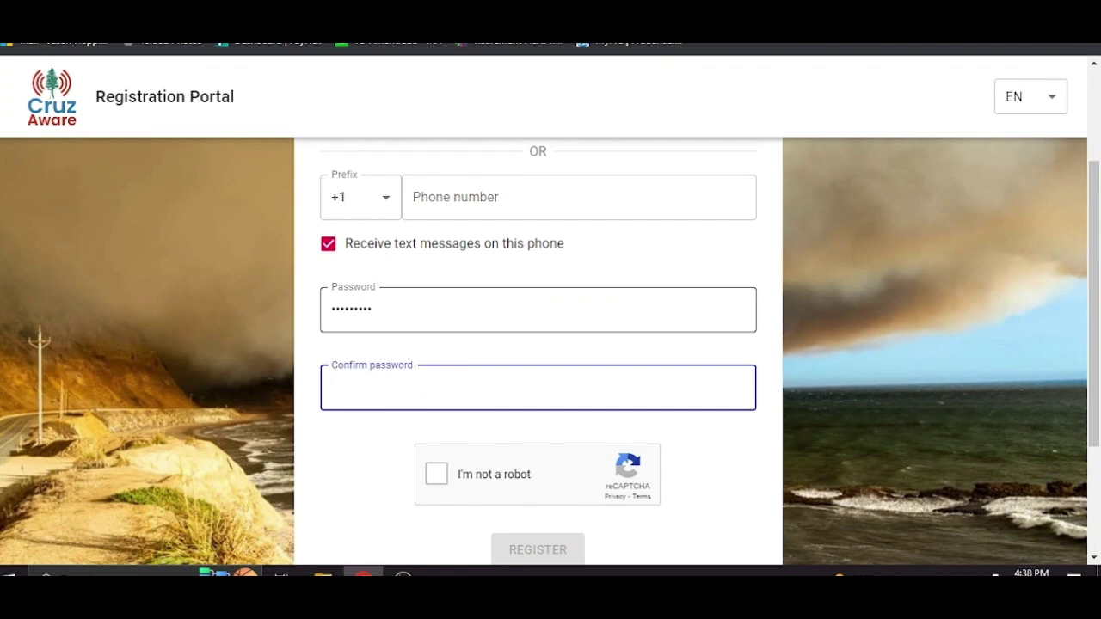
text(•••••••••)
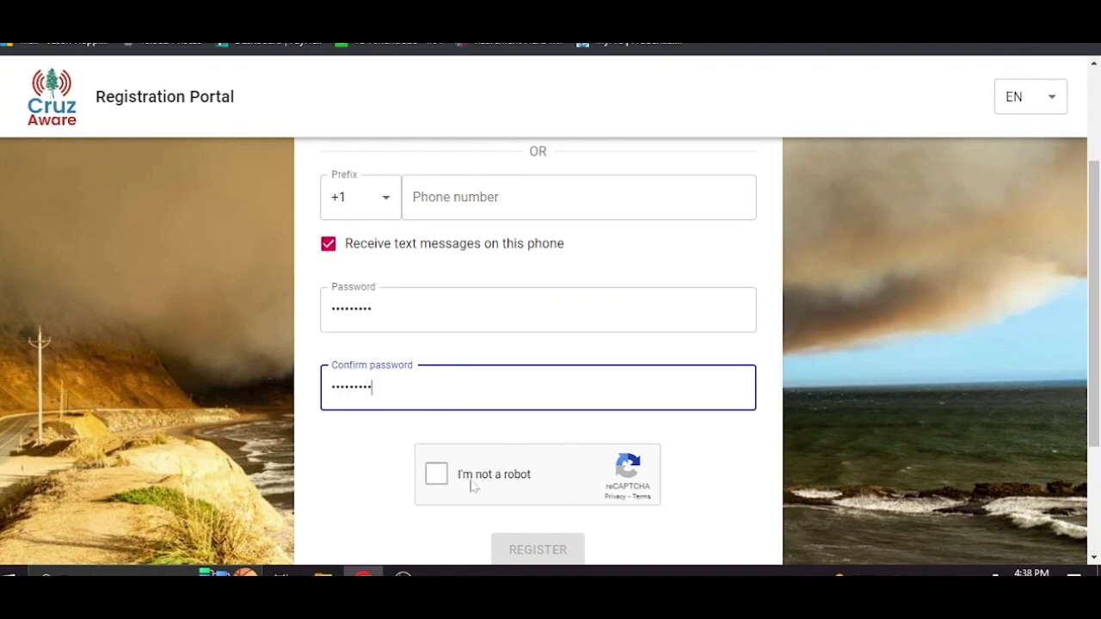
- Pass the reCAPTCHA check by selecting the four stairs pictures and verifying
click(437, 480)
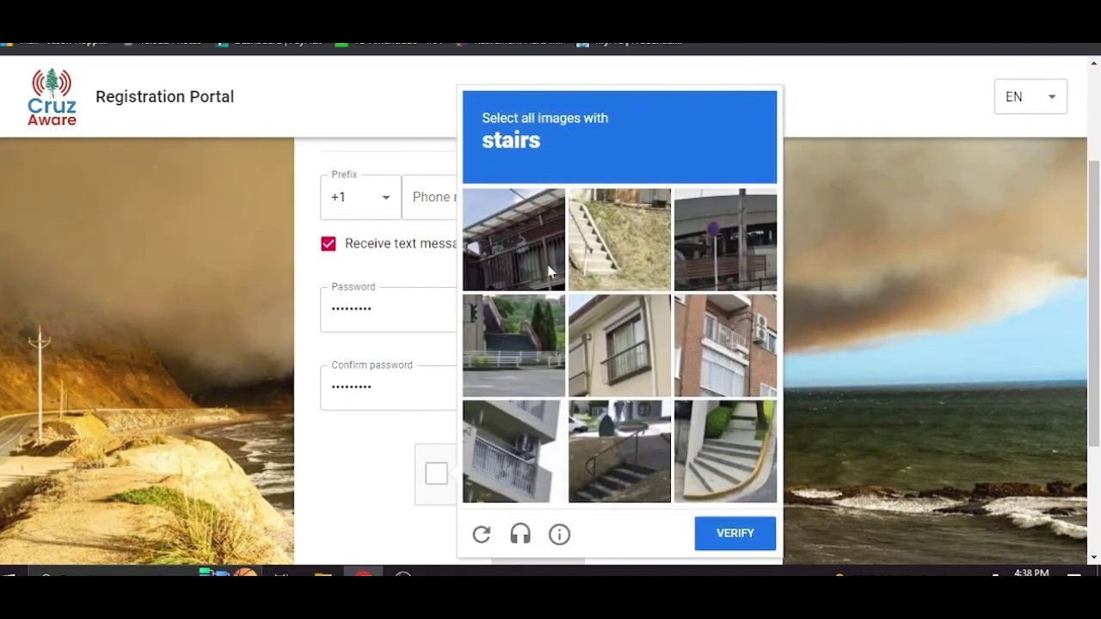
click(634, 250)
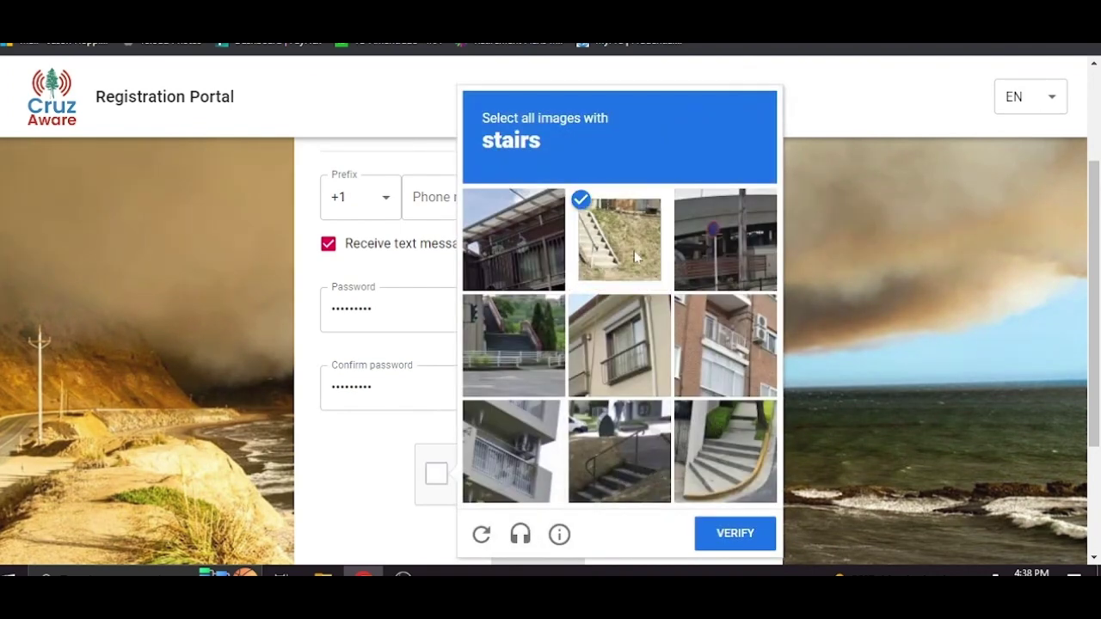
click(516, 345)
click(598, 450)
click(722, 448)
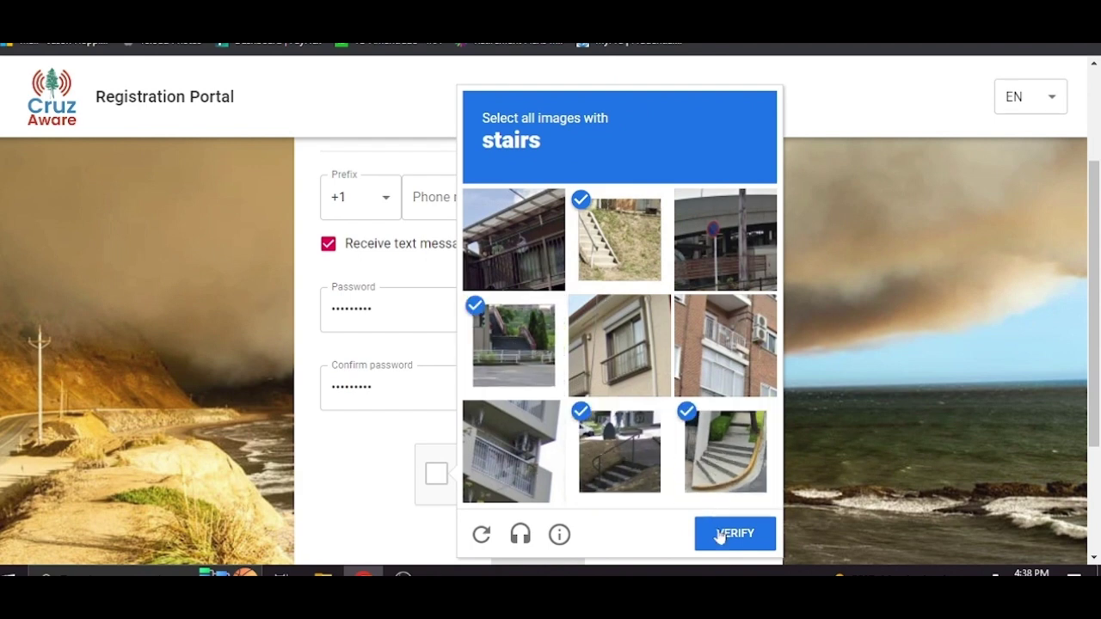
click(738, 535)
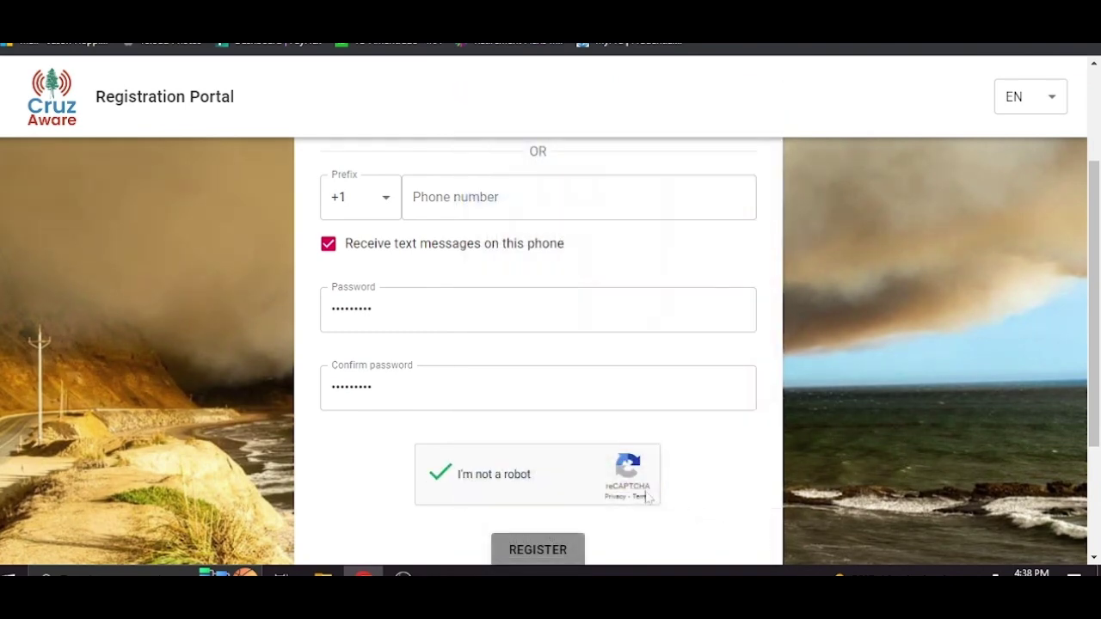
- Submit the registration and scroll up the new Account page to its name and language fields
click(542, 550)
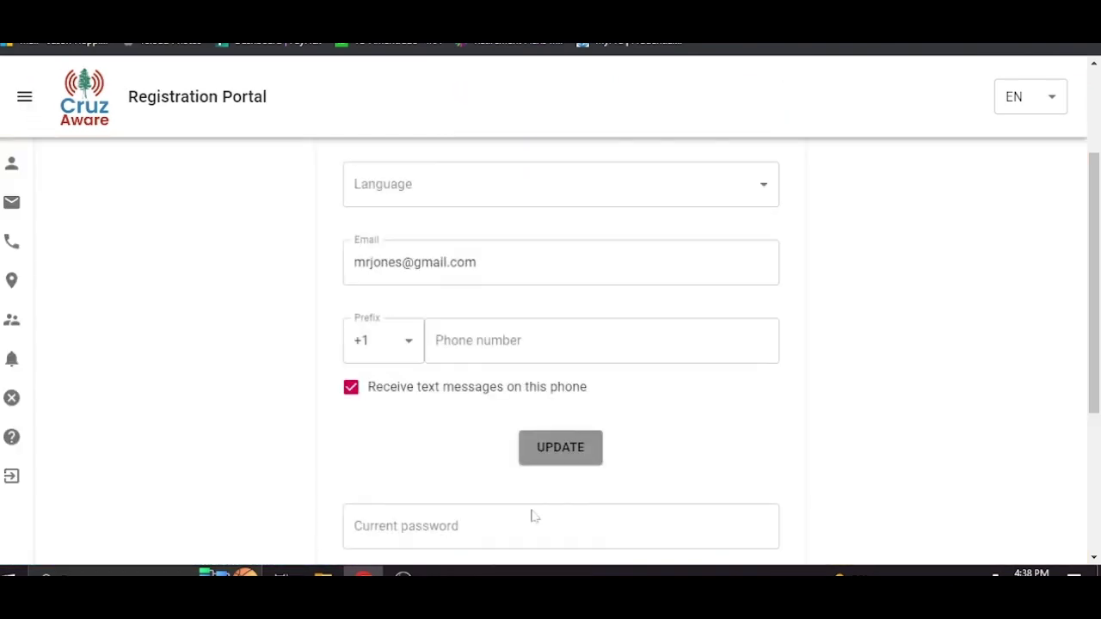
scroll(747, 423, up, 1)
scroll(746, 423, up, 1)
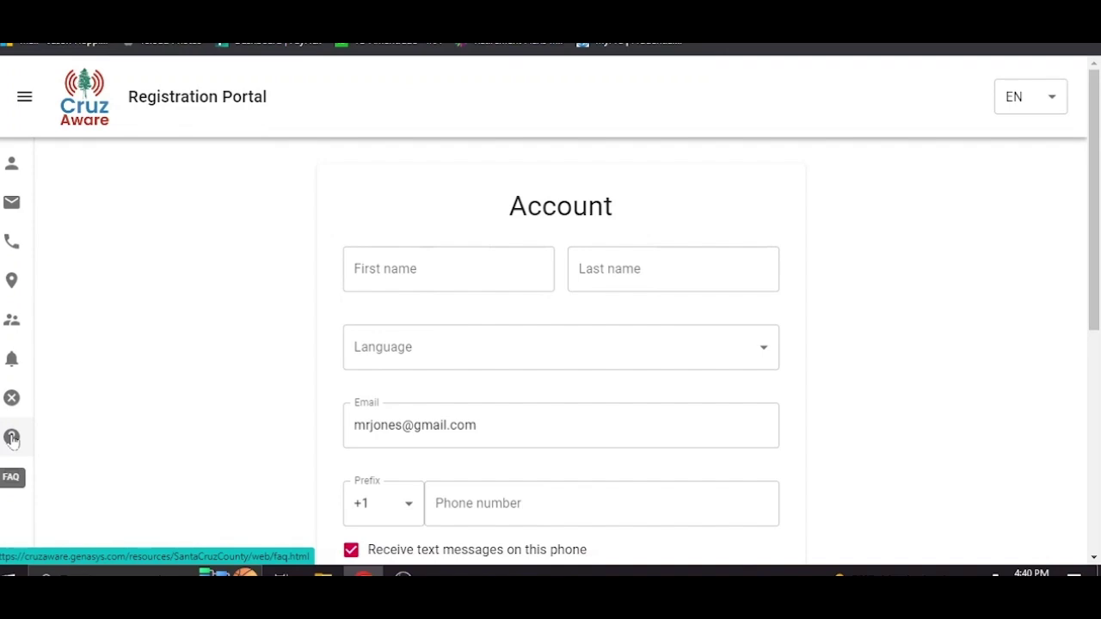
- Open the FAQ, read through it, then close it to return to the Account page
click(12, 438)
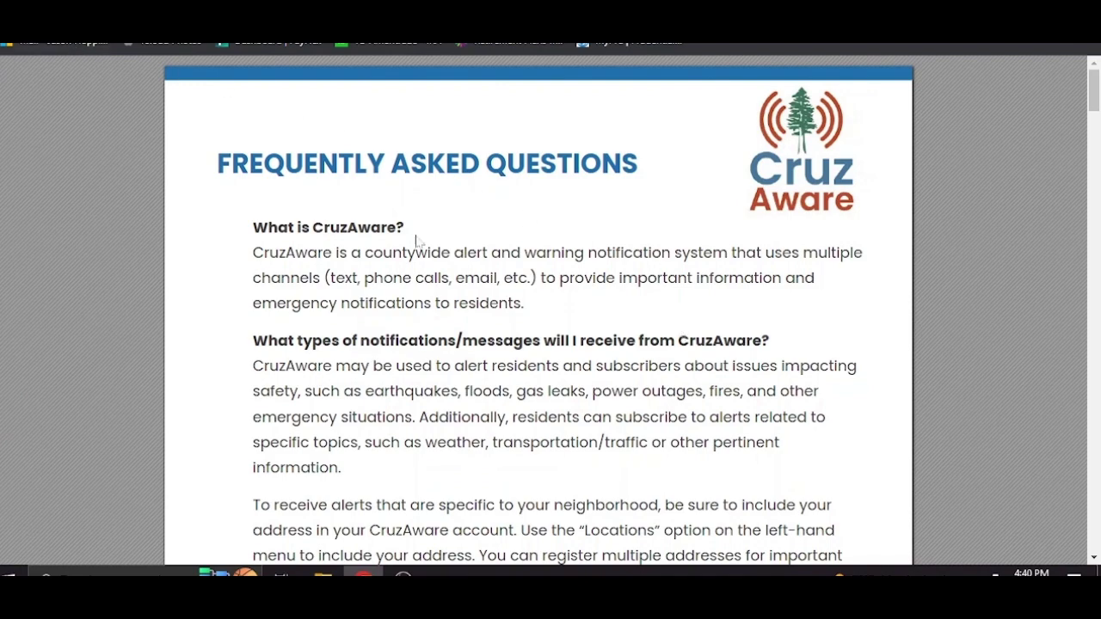
scroll(473, 276, down, 4)
scroll(478, 286, down, 3)
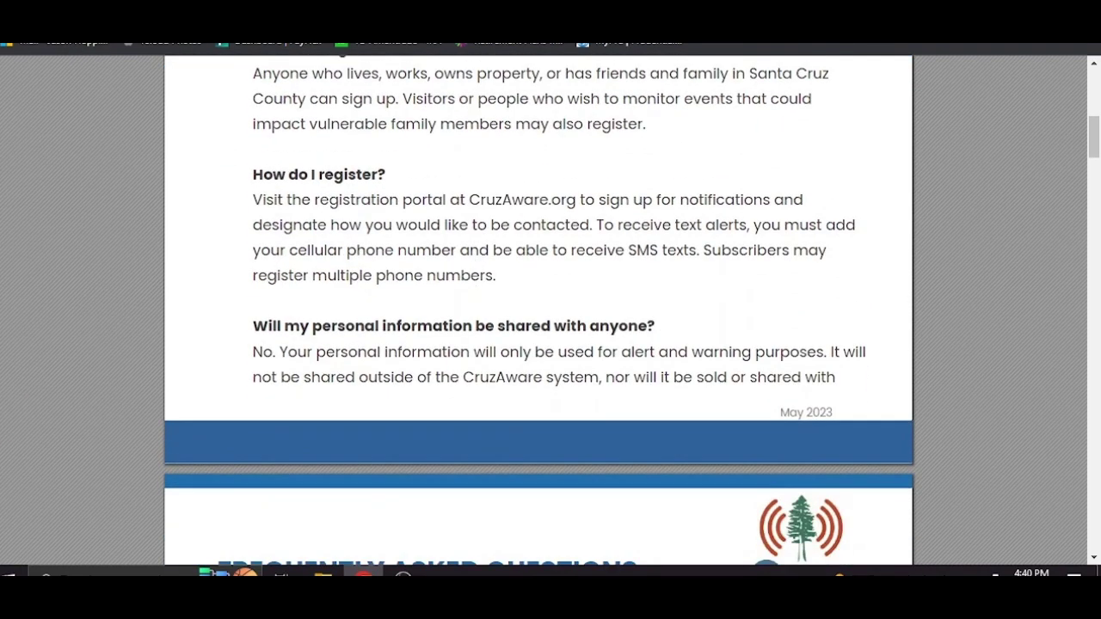
scroll(478, 286, up, 5)
scroll(539, 310, up, 3)
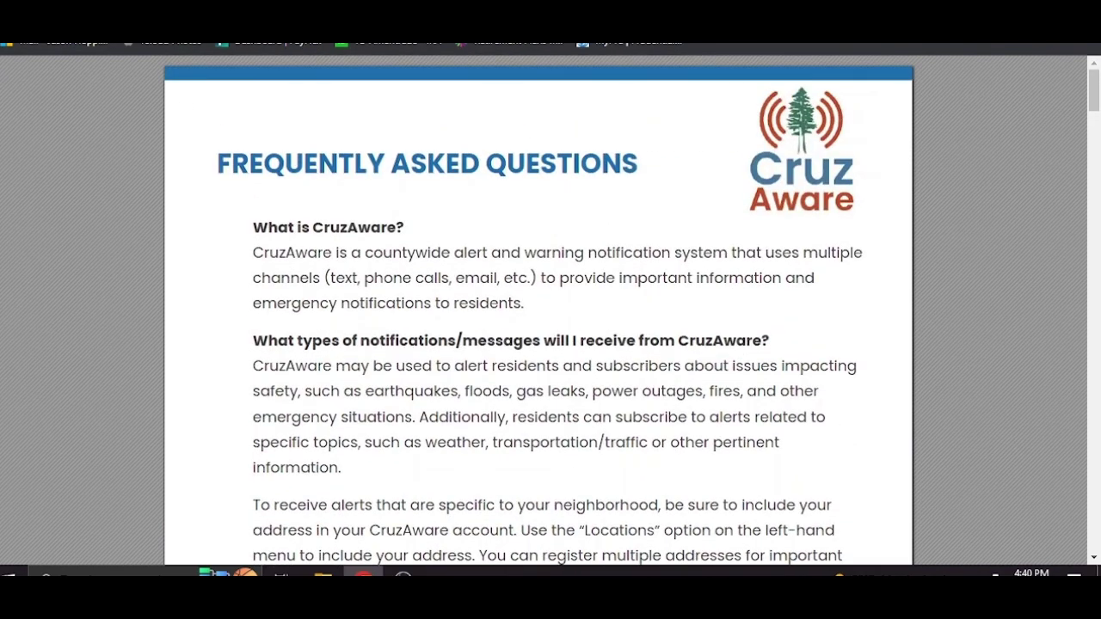
key(ctrl+w)
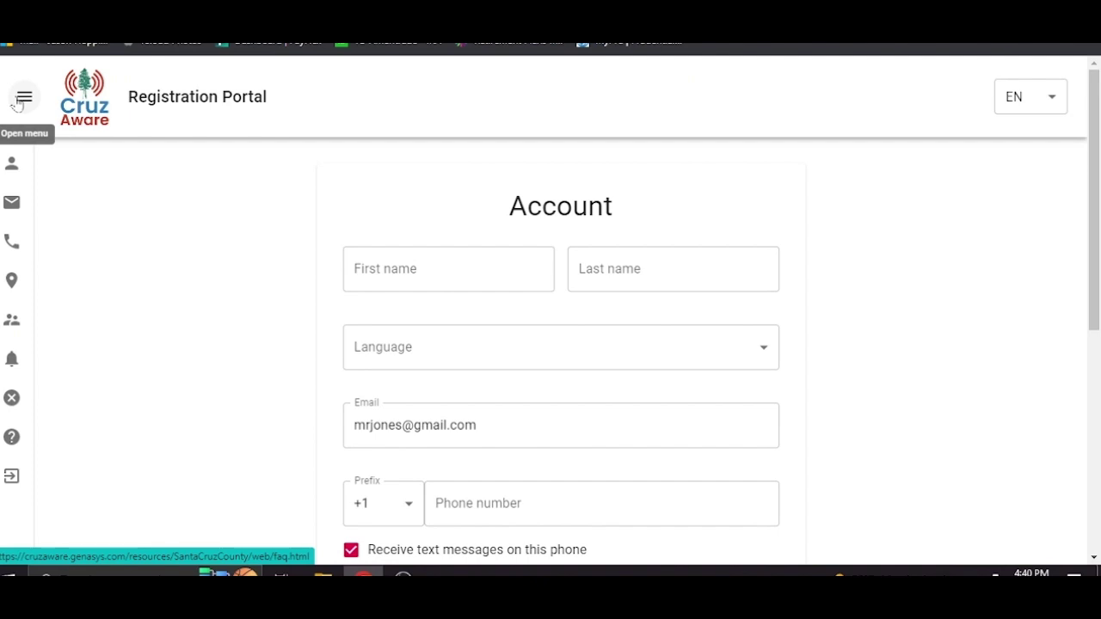
- Expand, collapse and re-expand the side menu listing the portal's sections
click(21, 100)
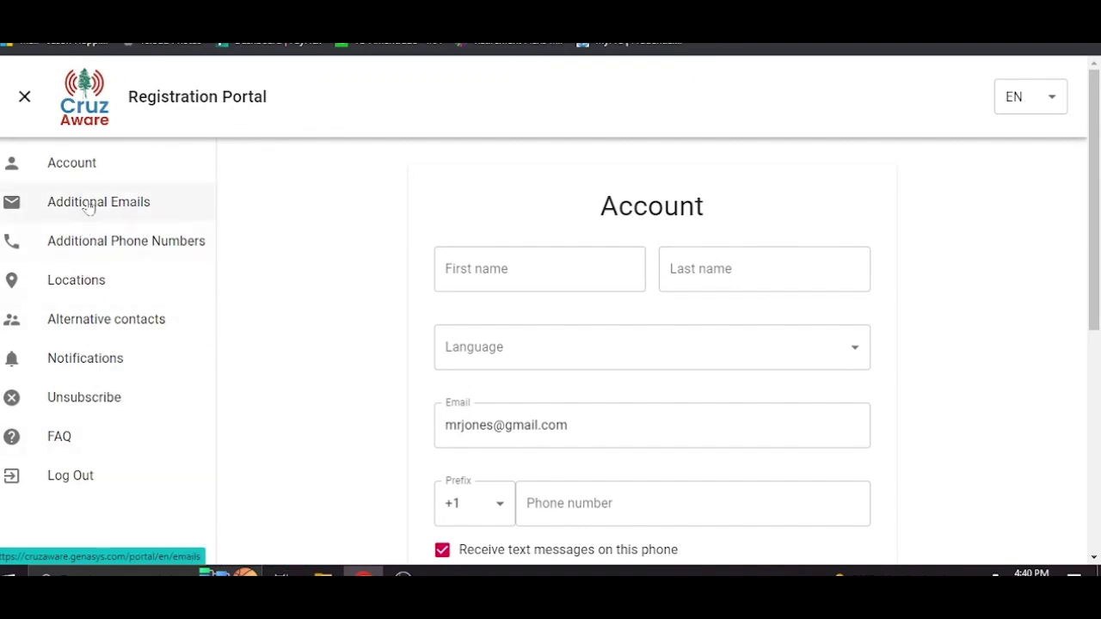
click(24, 97)
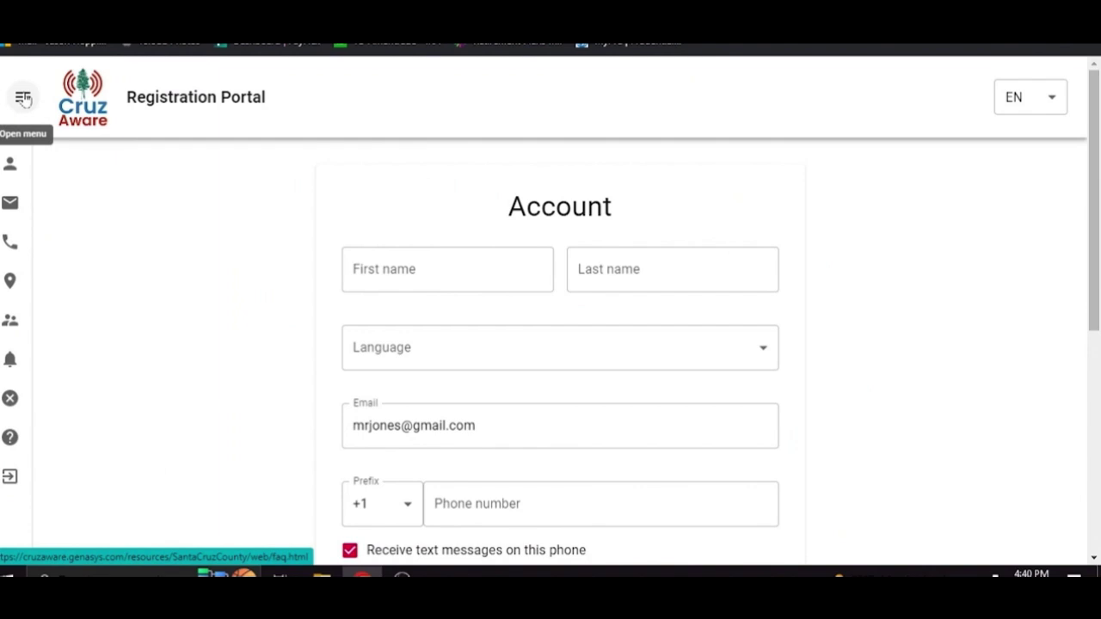
click(24, 99)
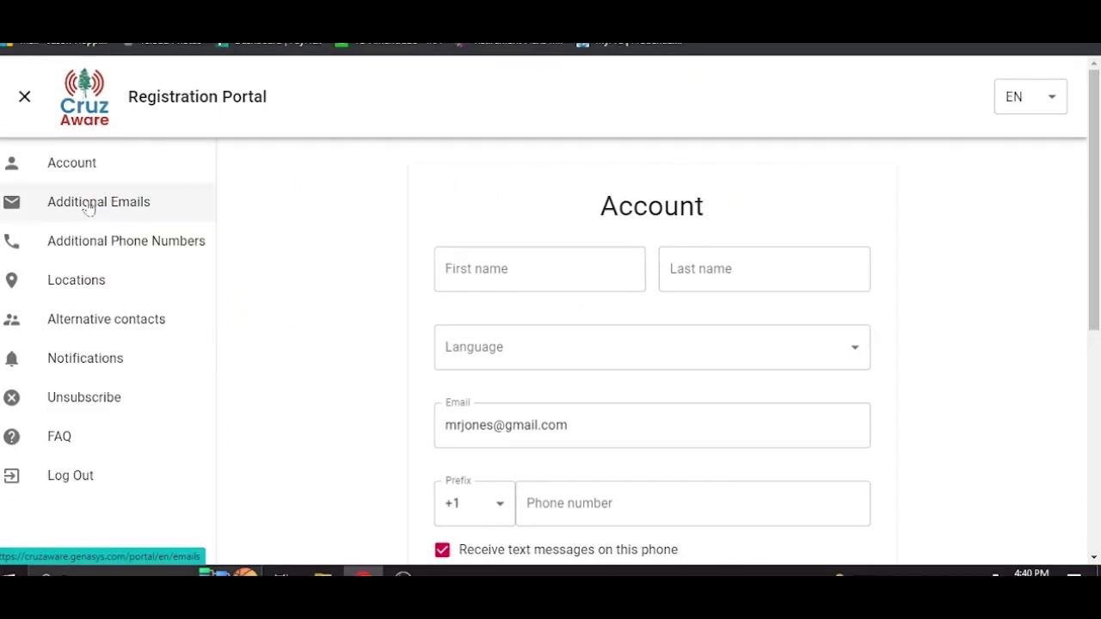
- Open Additional Emails and cancel the new email dialog without adding one
click(88, 209)
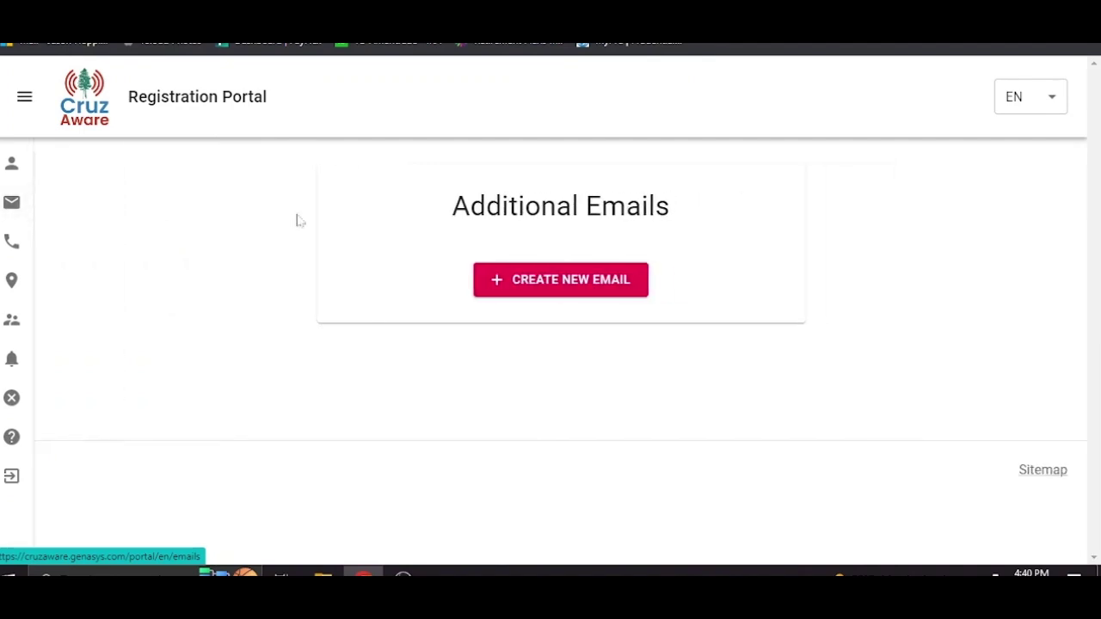
click(556, 288)
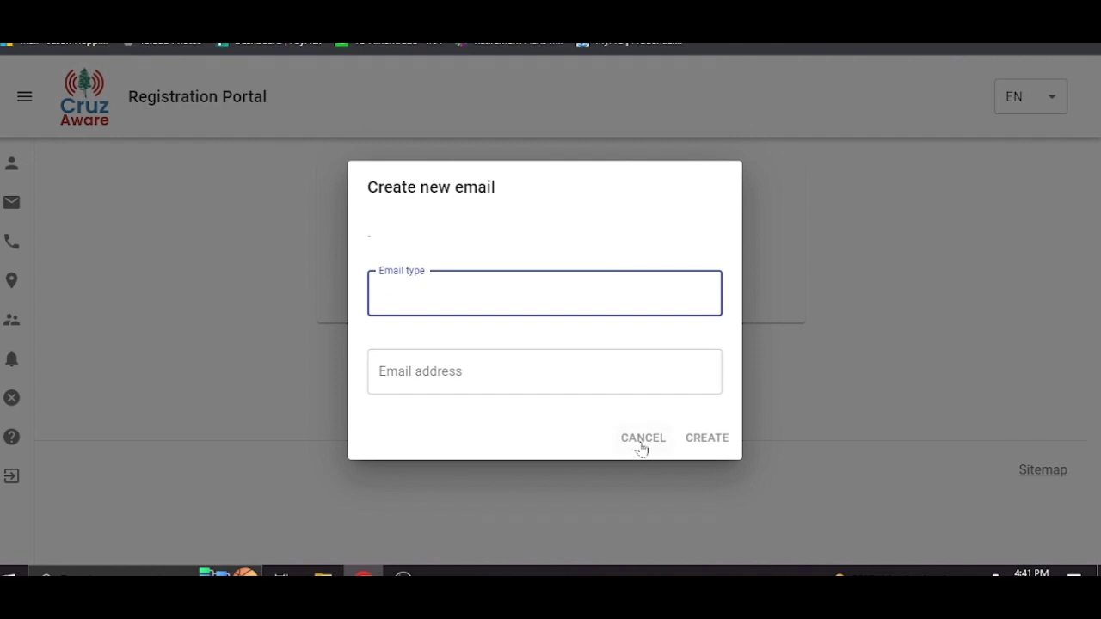
click(642, 440)
- Open Additional Phone Numbers, cancel a new phone number, then go to Locations
click(14, 241)
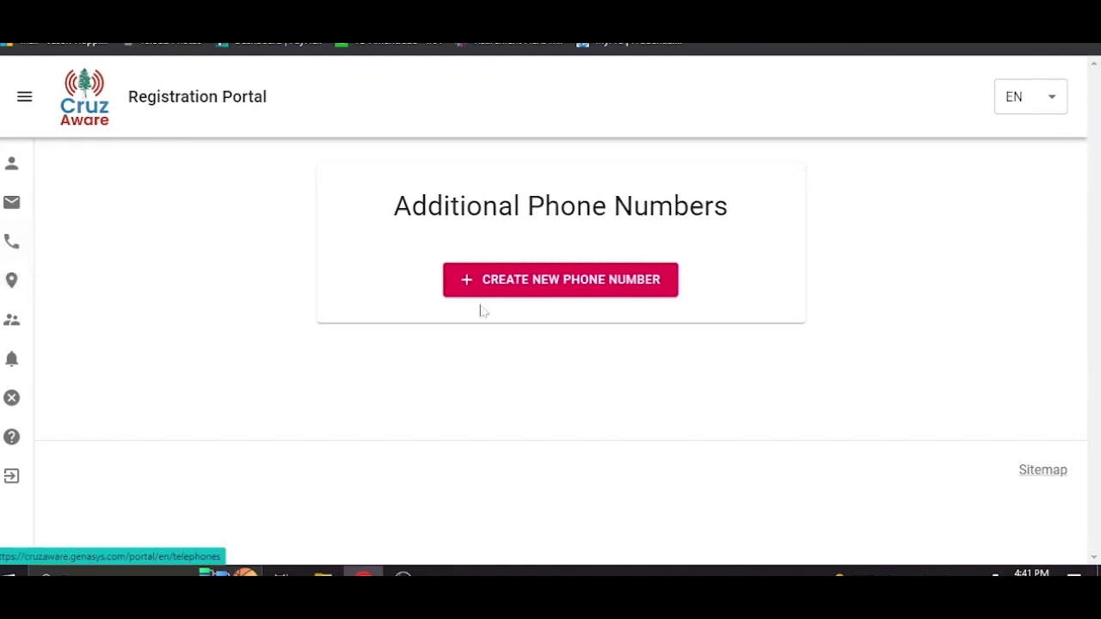
click(598, 284)
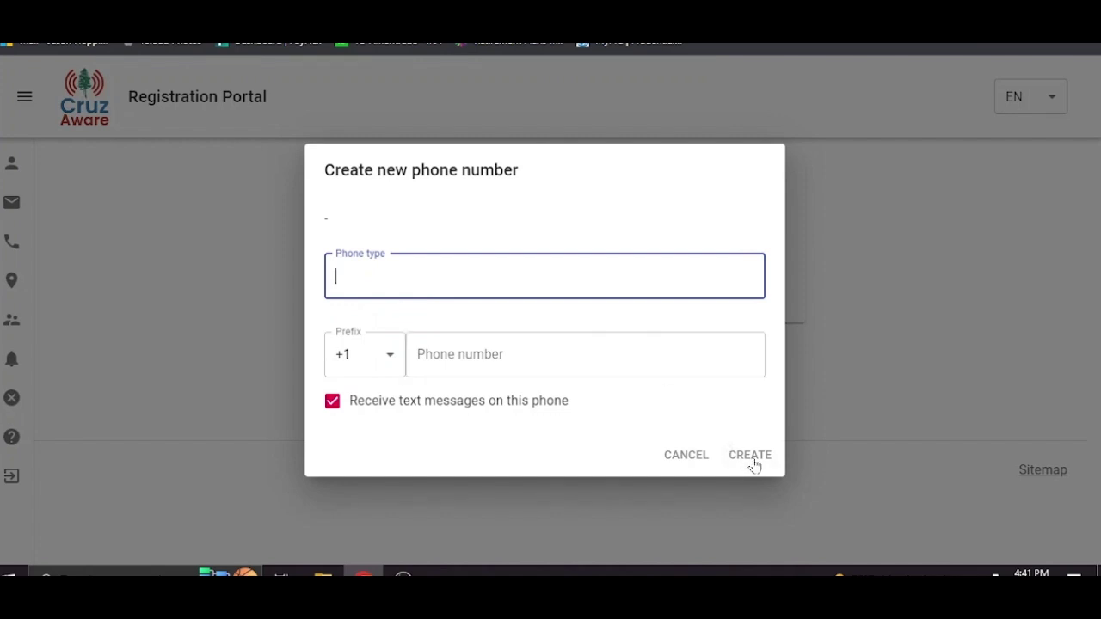
click(685, 456)
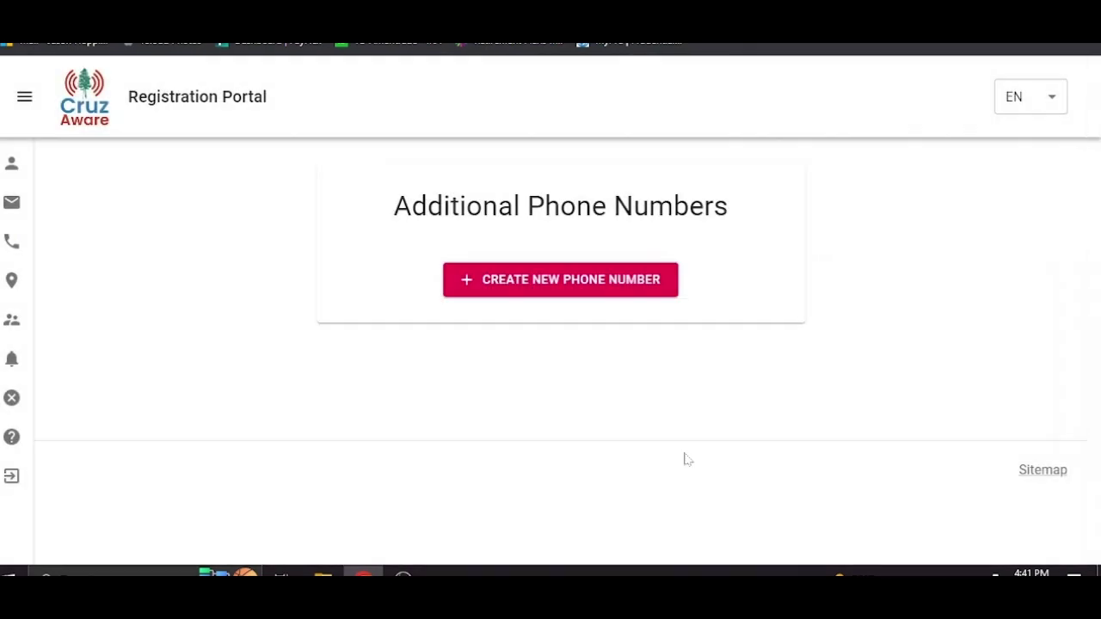
click(7, 284)
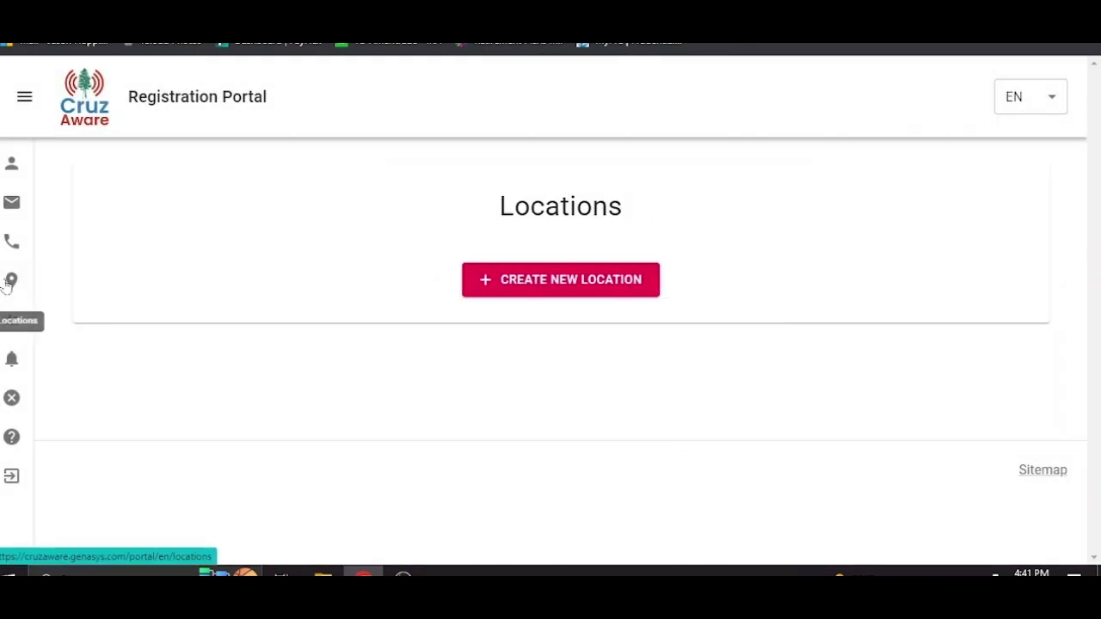
- Start a new location named Work with its street address and city Santa Cruz
click(553, 283)
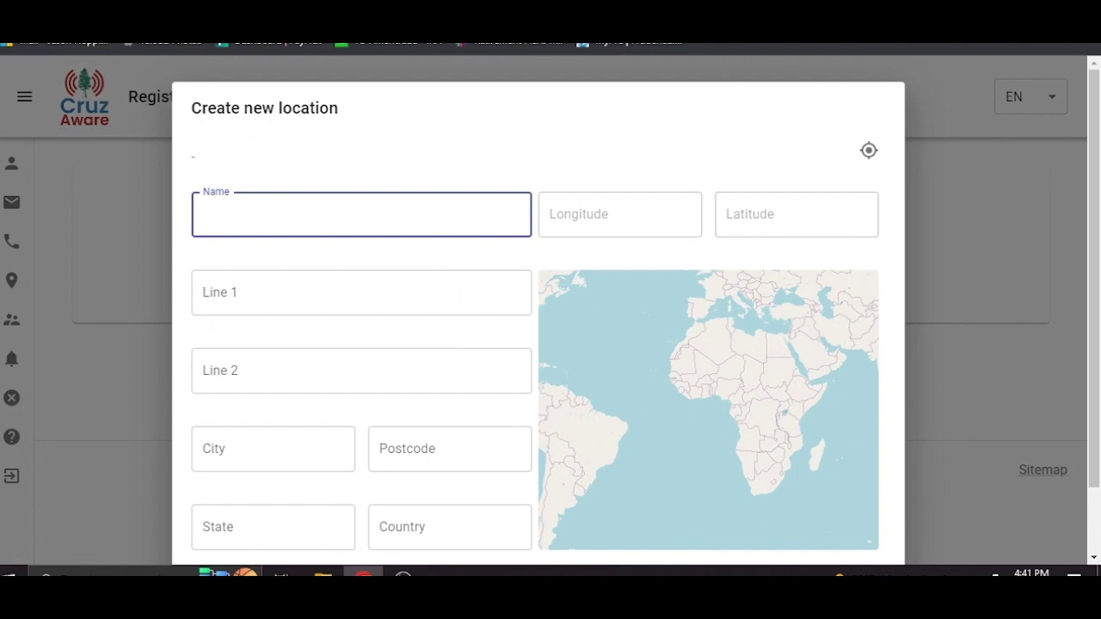
text(Work)
key(Tab)
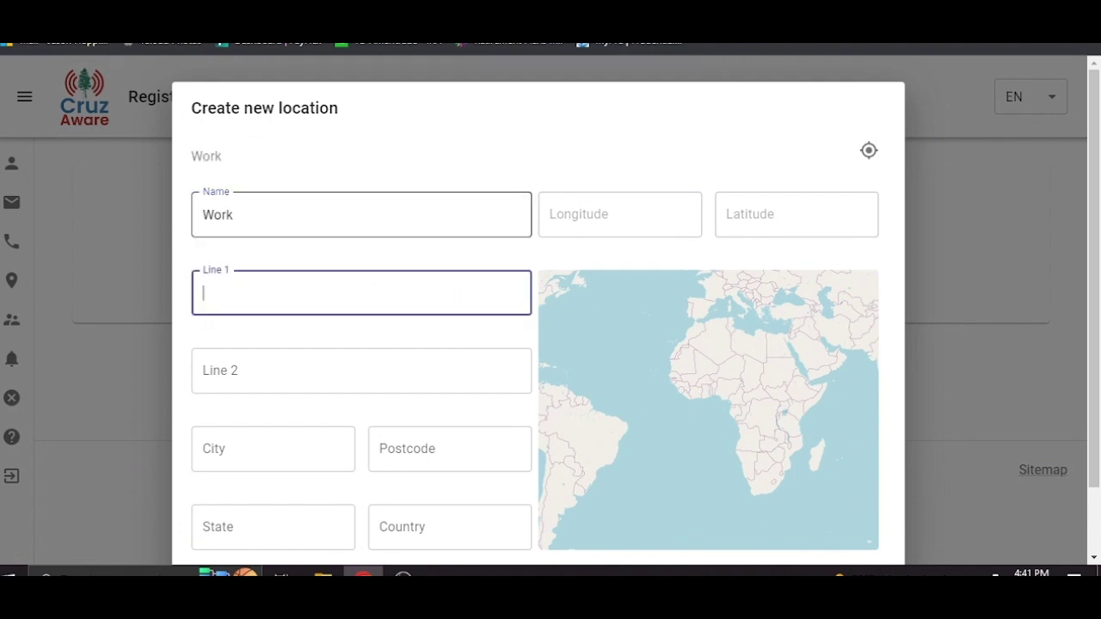
key(Tab)
key(Tab)
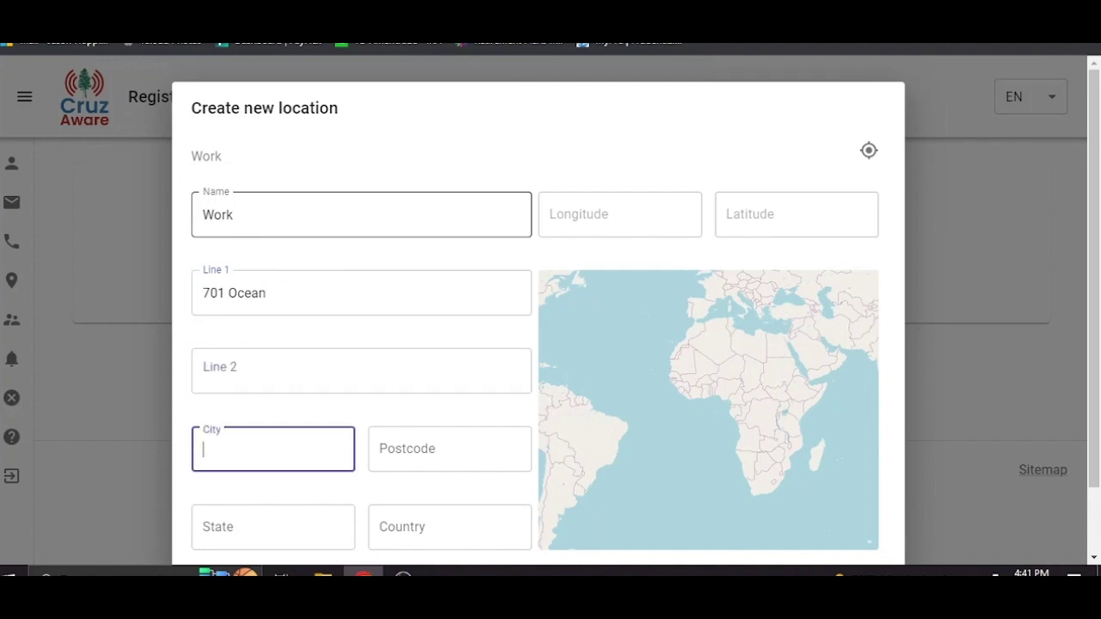
text(Santa CRuz)
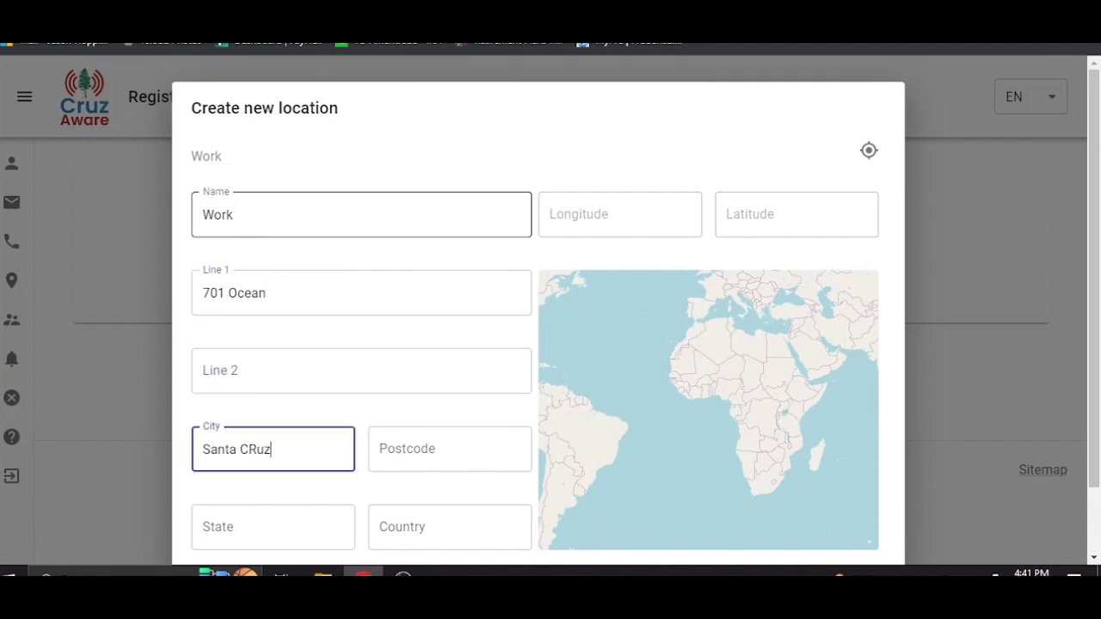
key(BackSpace)
key(BackSpace)
key(BackSpace)
text(ruz)
- Fill in the location's postcode, state CA and country USA
scroll(432, 419, down, 1)
key(Tab)
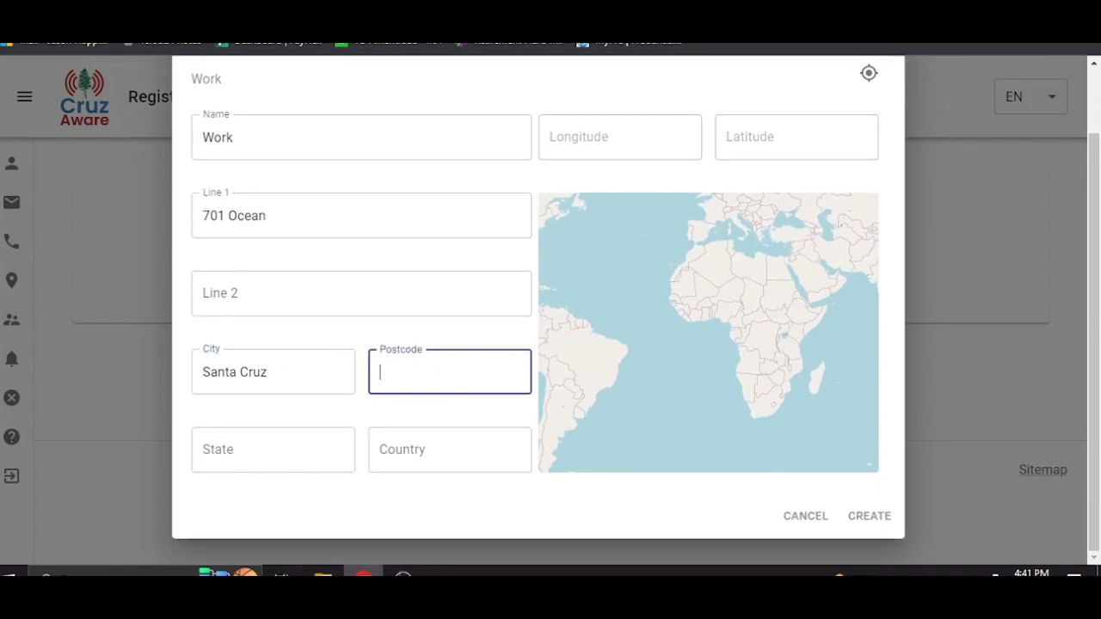
text(95060)
double_click(315, 434)
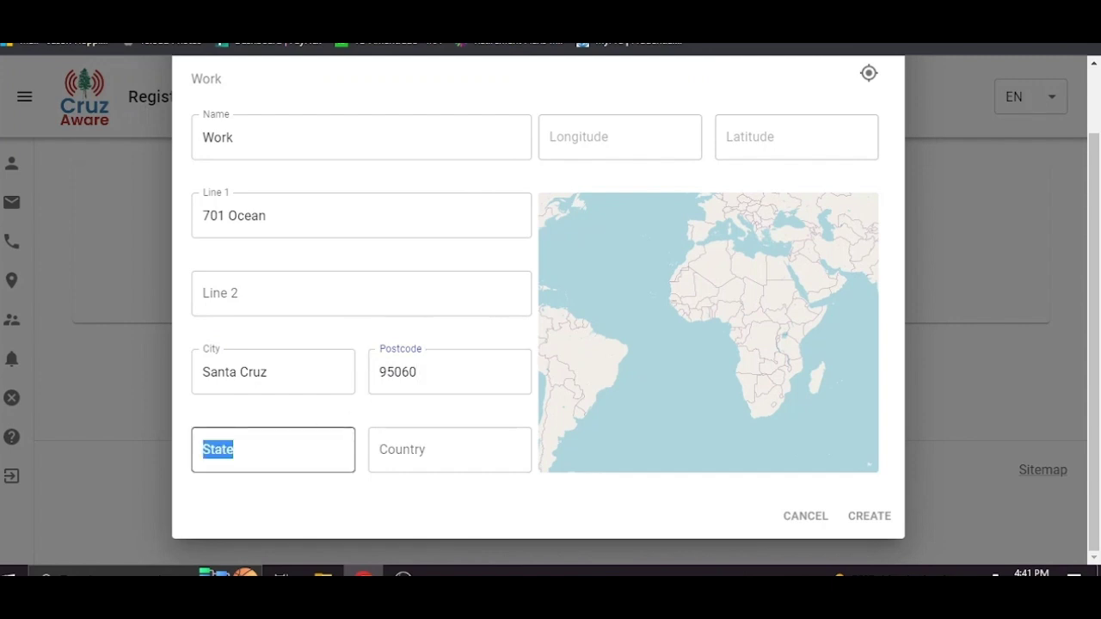
click(204, 450)
text(CA)
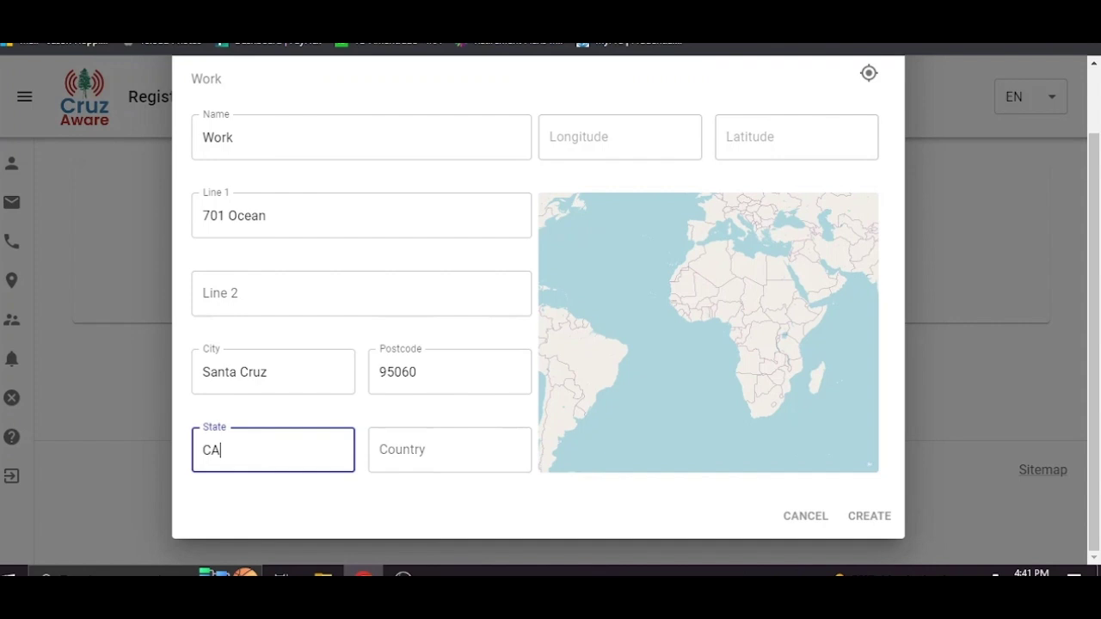
click(450, 450)
text(USA)
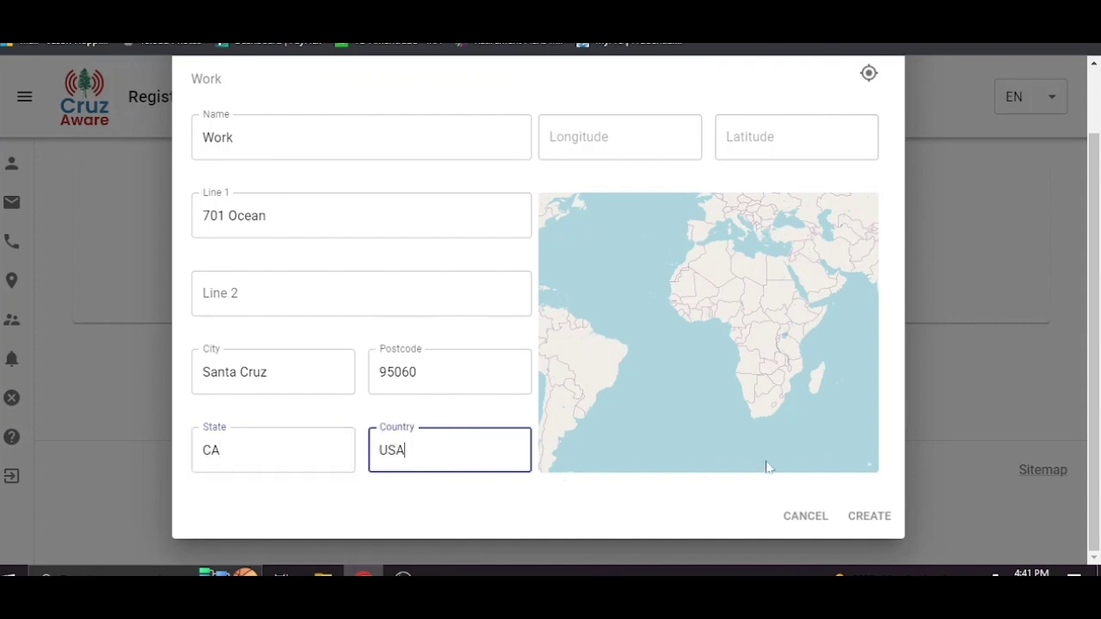
scroll(792, 466, down, 1)
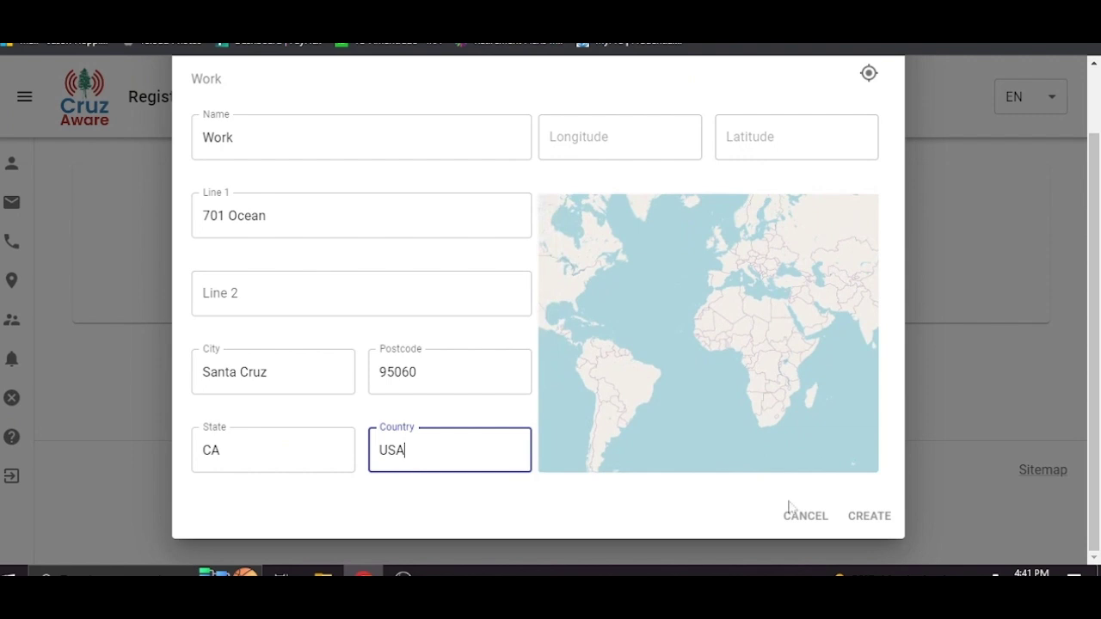
- Fill the Work location's longitude and latitude from its address and create it
click(871, 516)
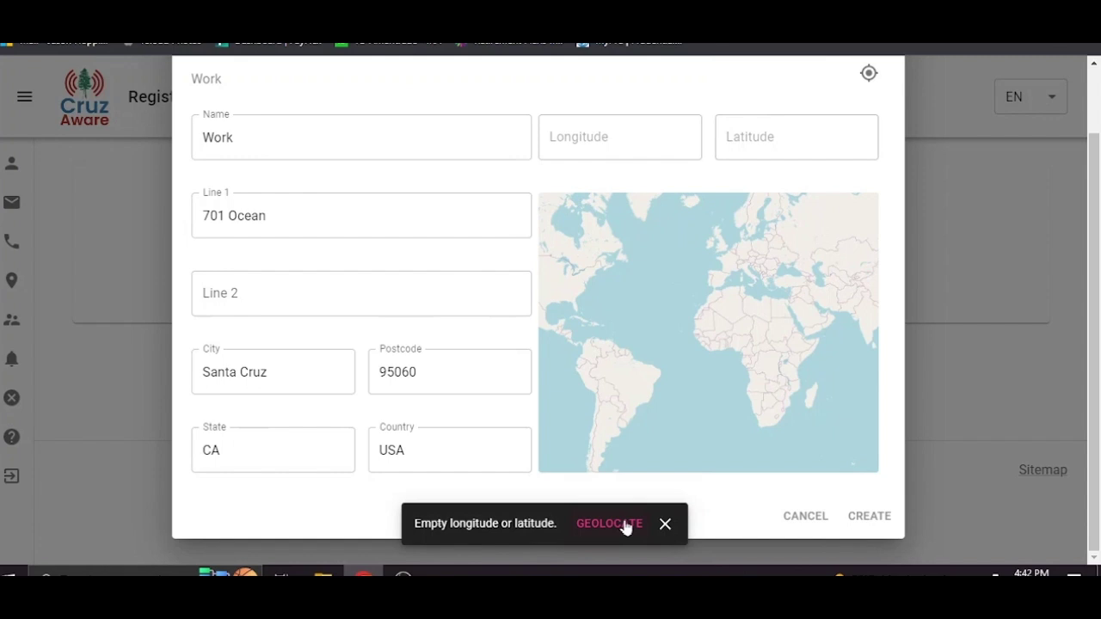
click(611, 524)
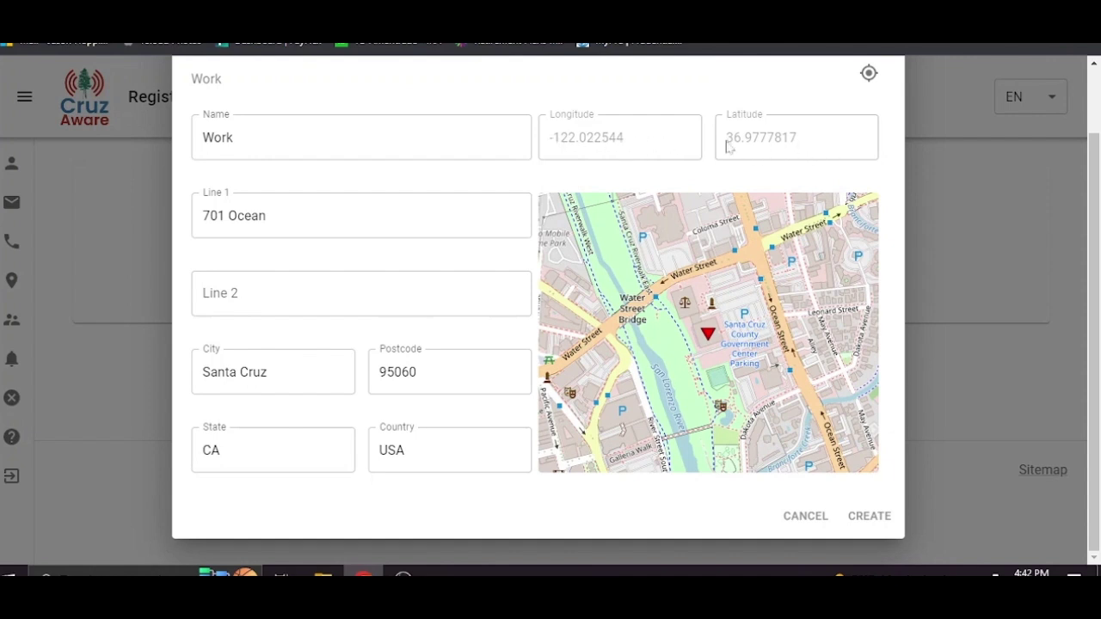
click(867, 517)
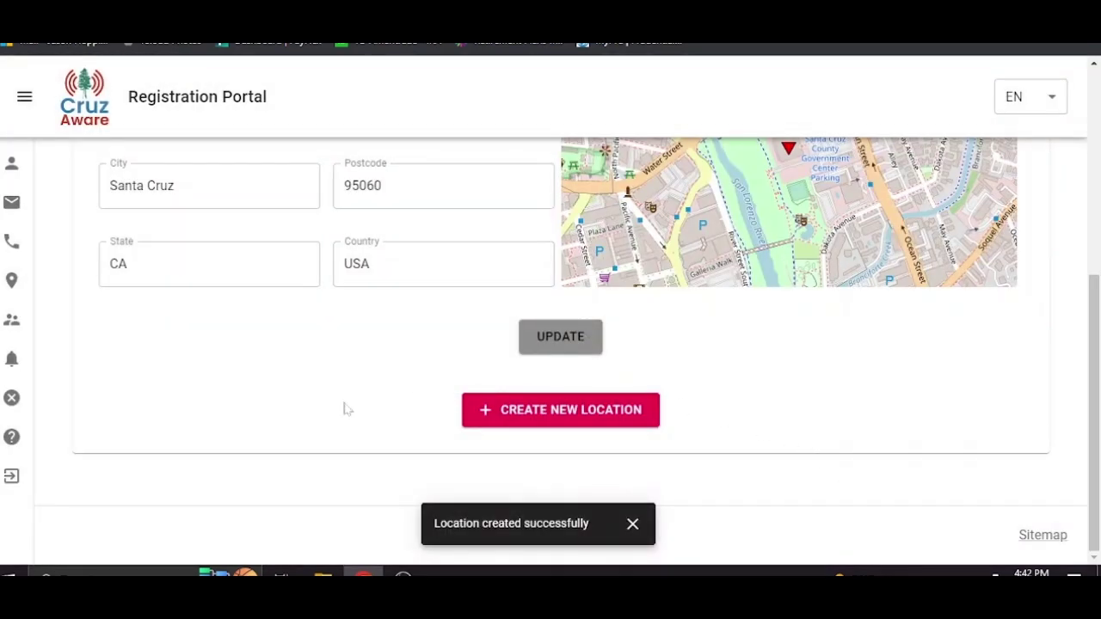
- Dismiss the location confirmation, then start a new alternative contact and cancel it unsaved
click(634, 525)
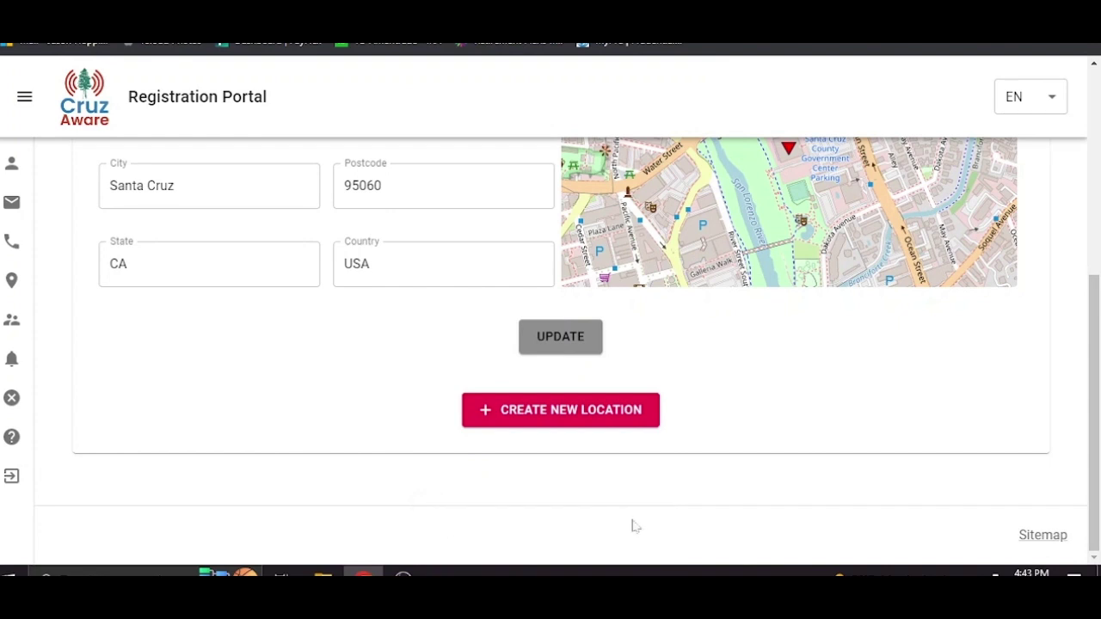
click(11, 324)
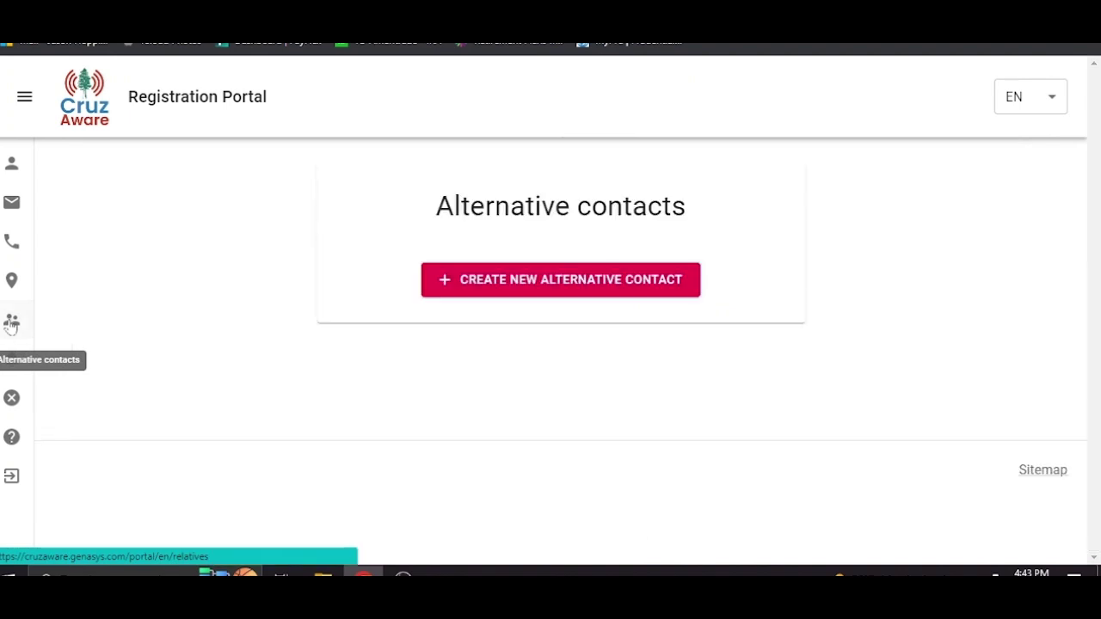
click(522, 282)
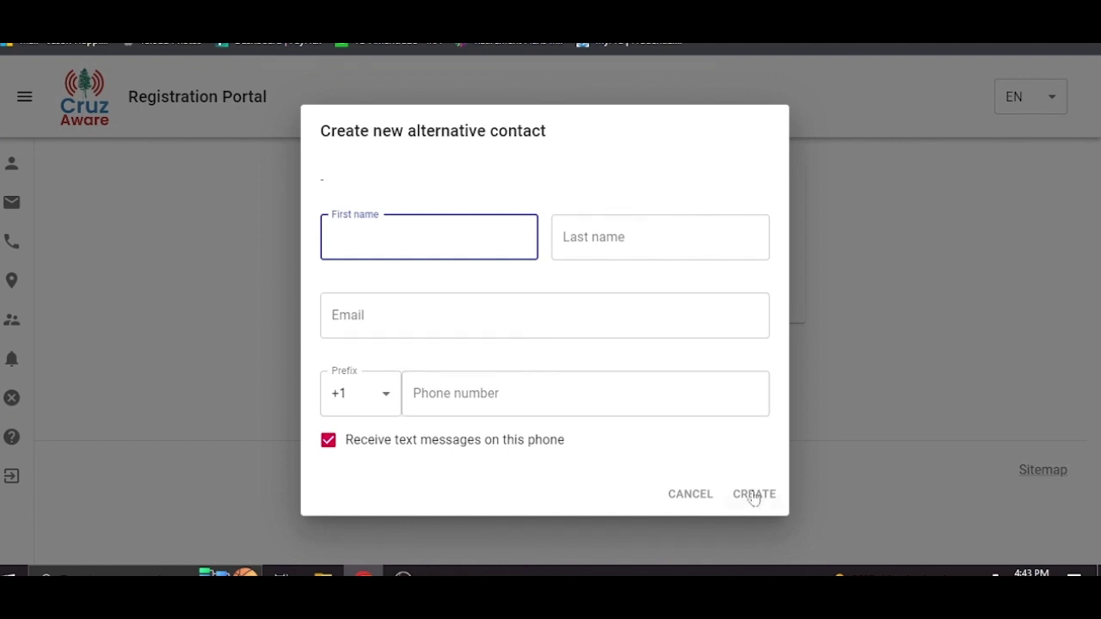
click(690, 496)
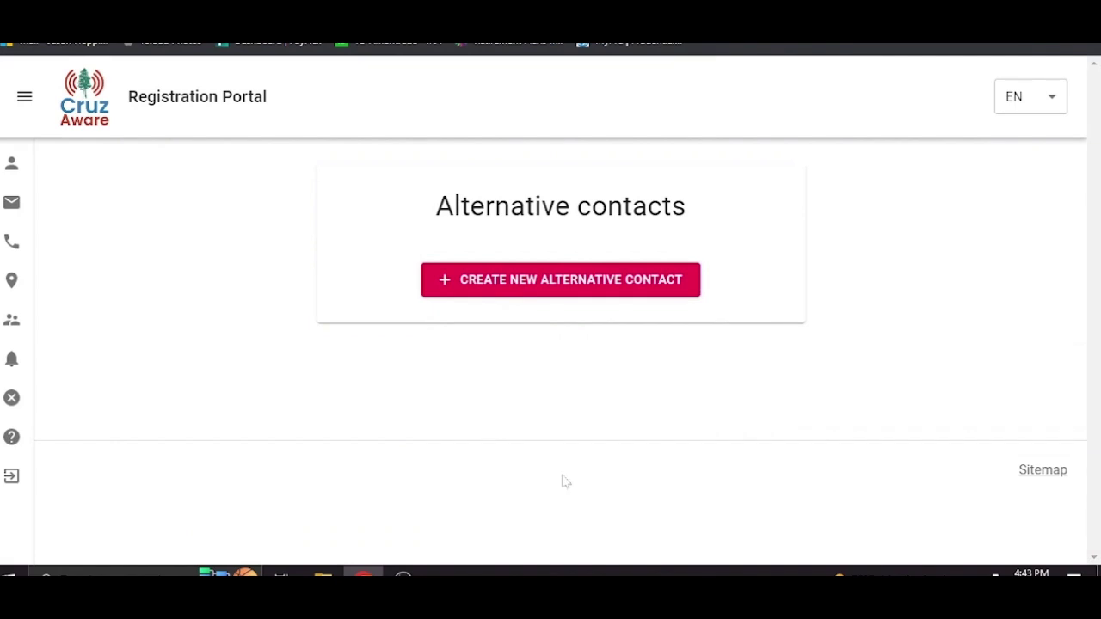
- On the Notifications page, toggle General off and back on, then review the Email, SMS and Voice delivery methods
click(12, 365)
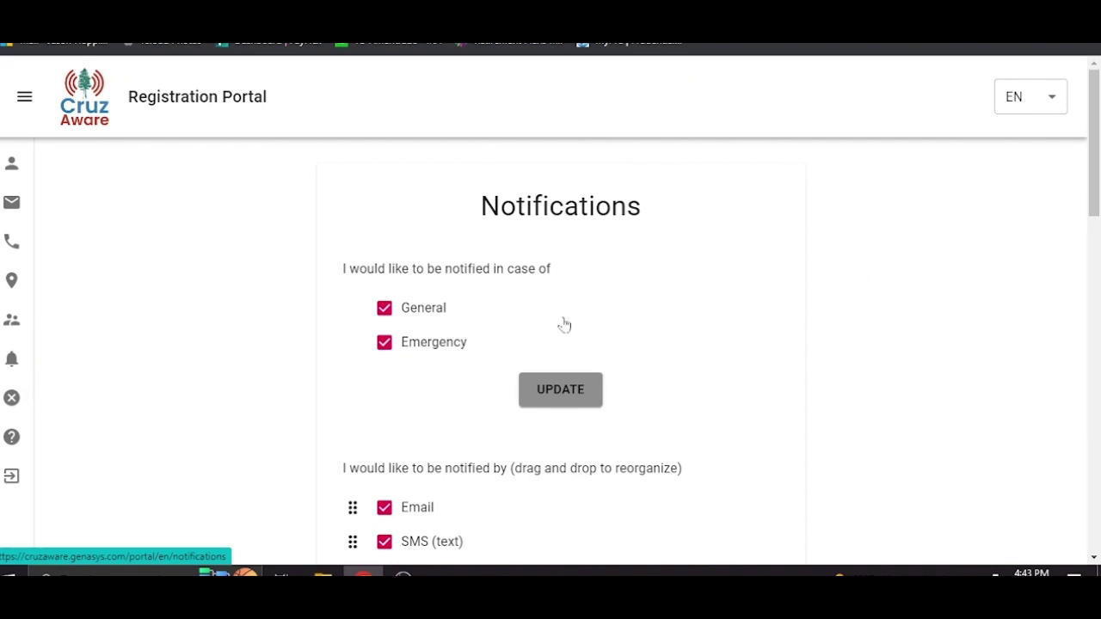
drag(494, 351, 405, 354)
click(461, 314)
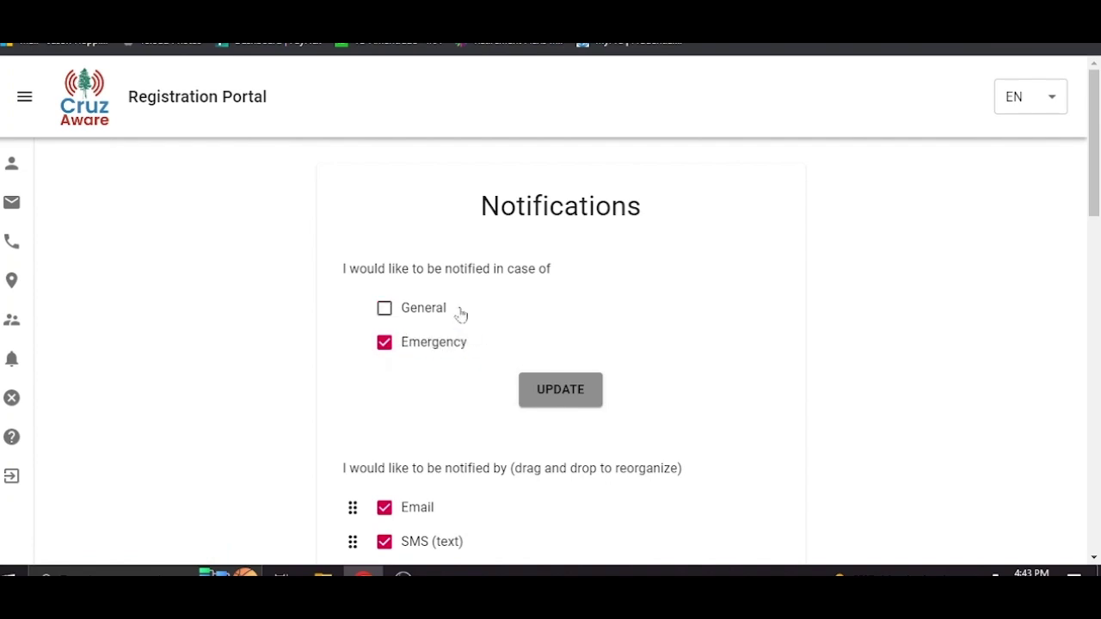
click(383, 310)
drag(1094, 169, 1099, 201)
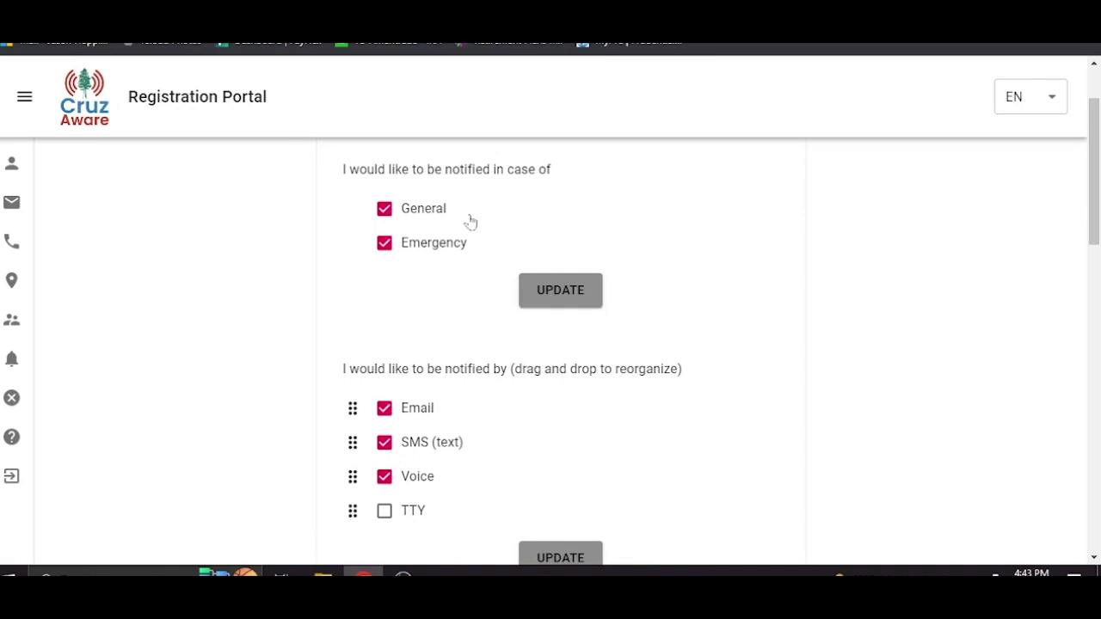
drag(1097, 204, 1096, 160)
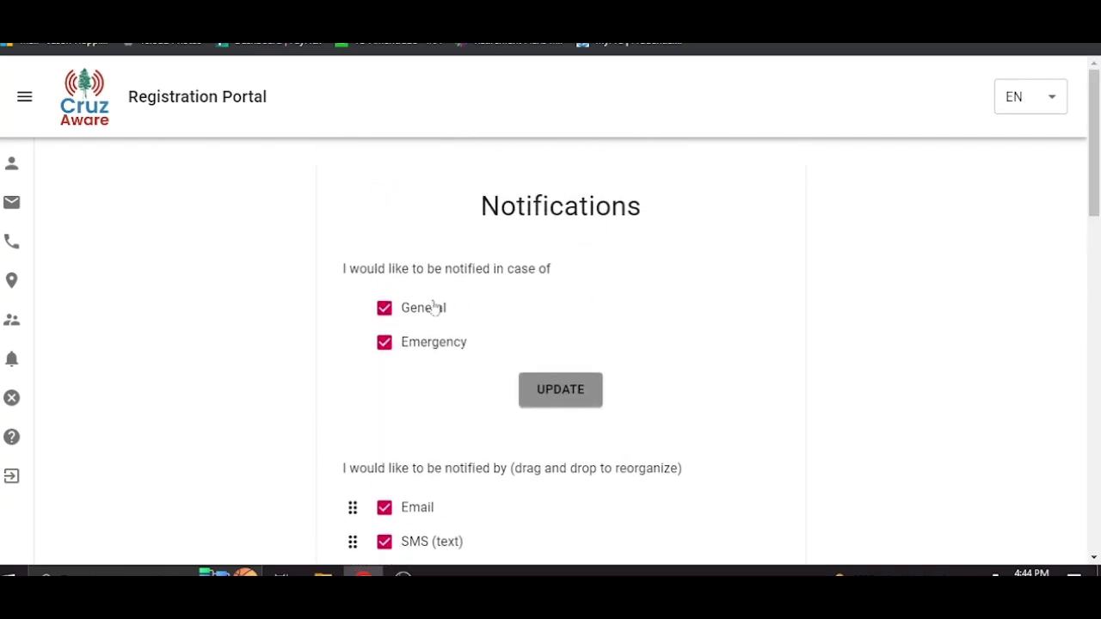
drag(1095, 144, 1097, 219)
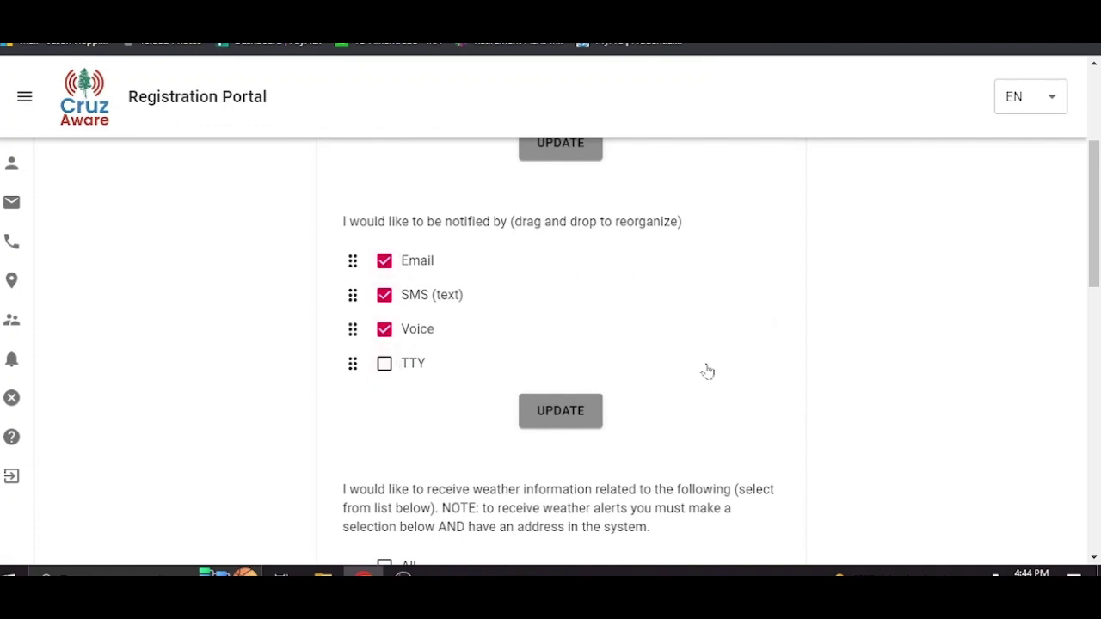
- Select and clear All, then tick only Fire Weather Watch, Storms and Tsunami alert types
scroll(883, 354, down, 4)
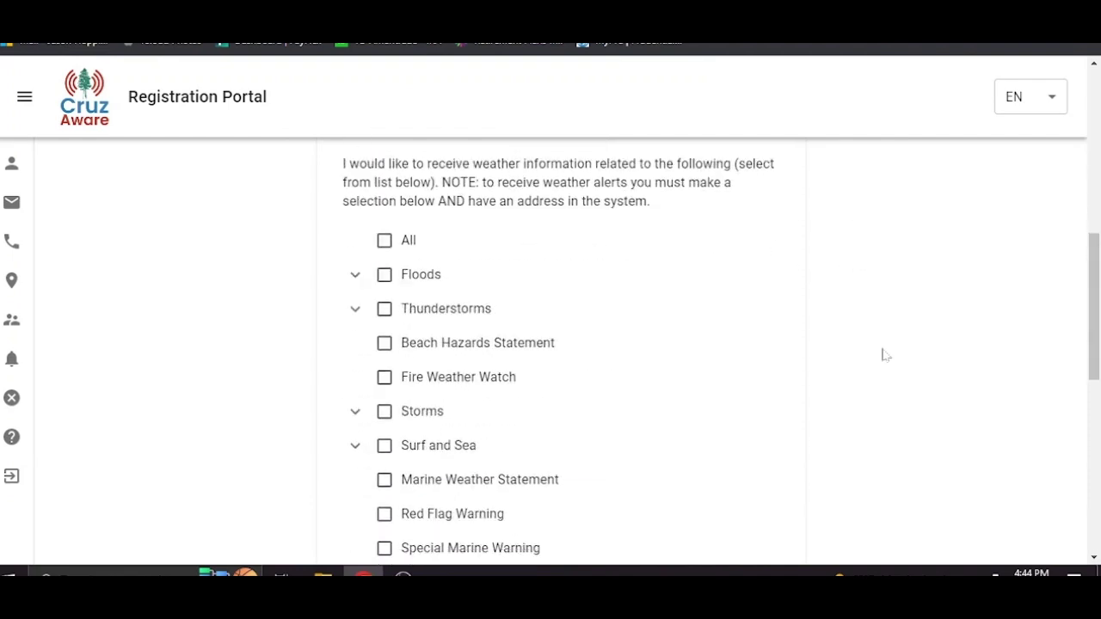
scroll(762, 278, up, 1)
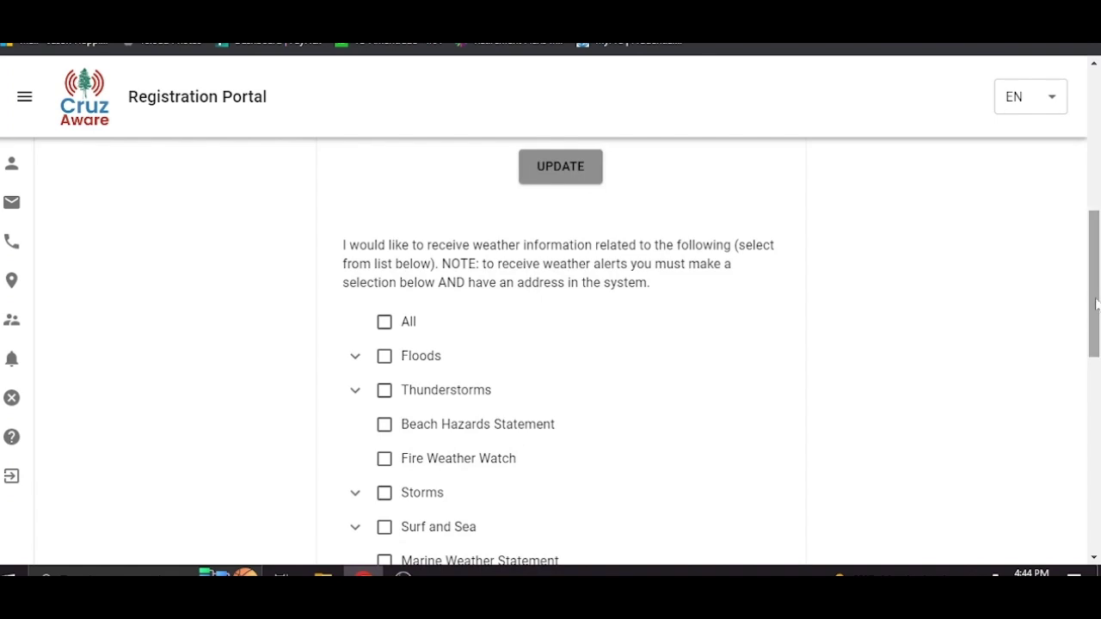
scroll(894, 359, down, 1)
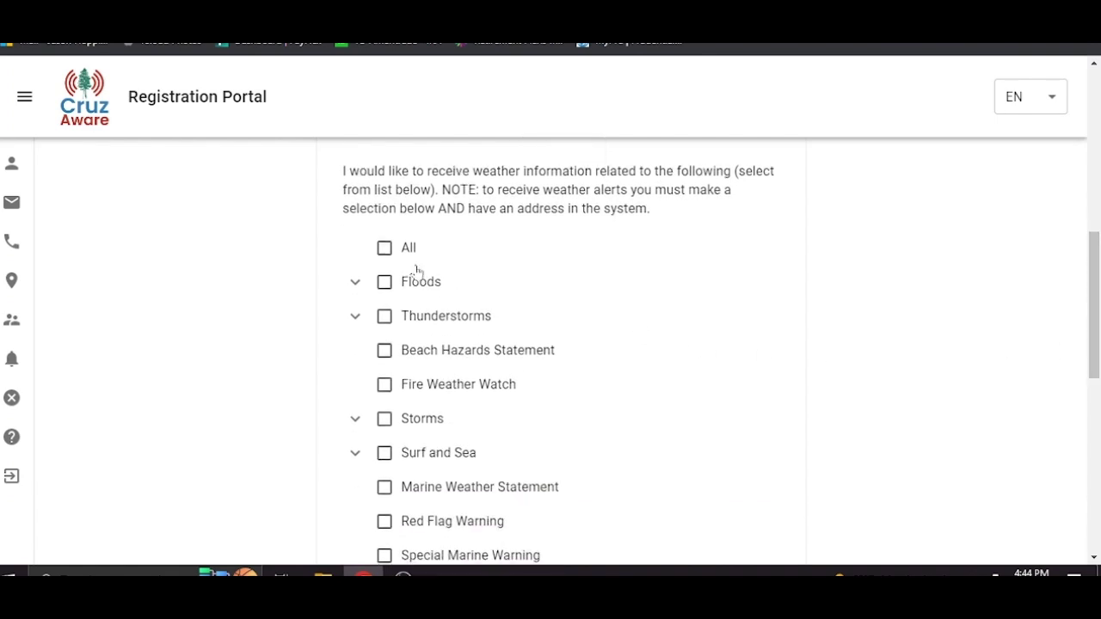
click(384, 250)
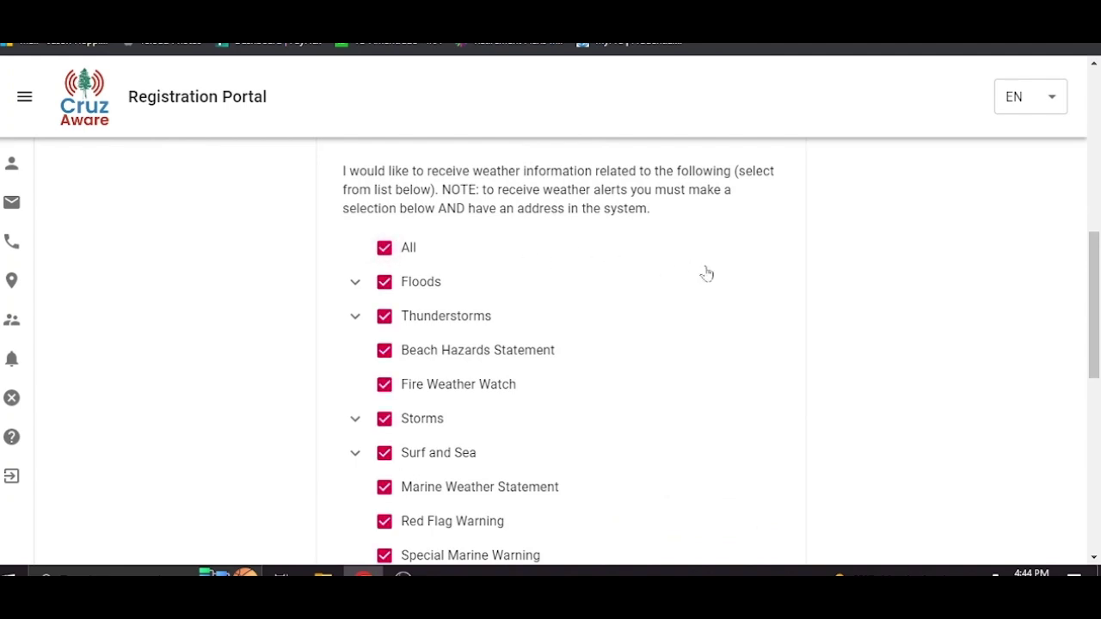
click(384, 251)
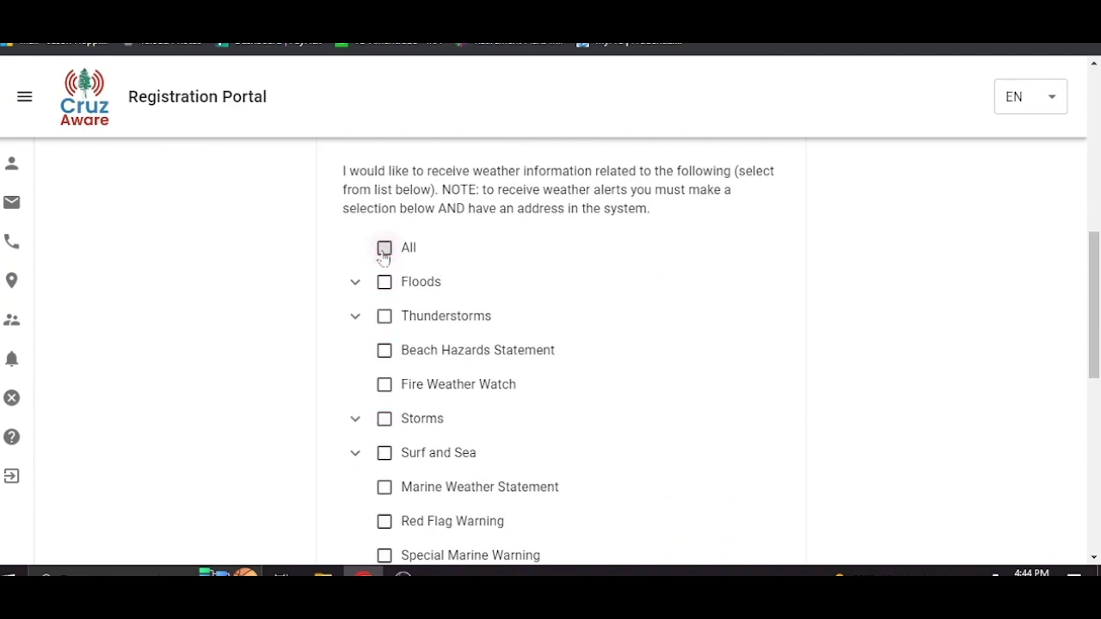
click(384, 386)
click(385, 421)
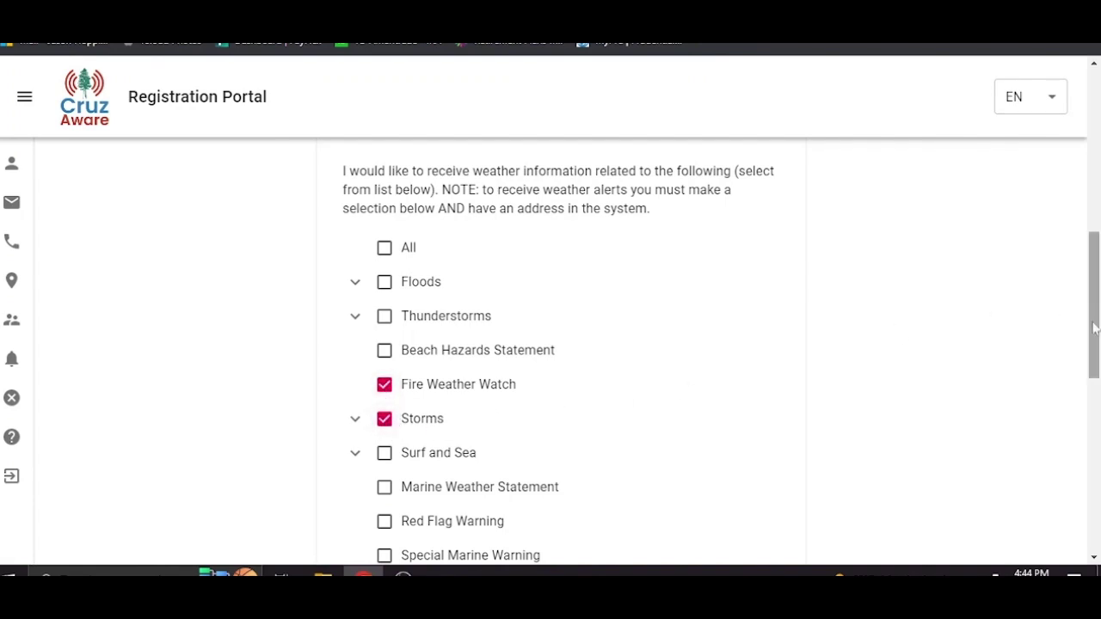
drag(1096, 320, 1086, 383)
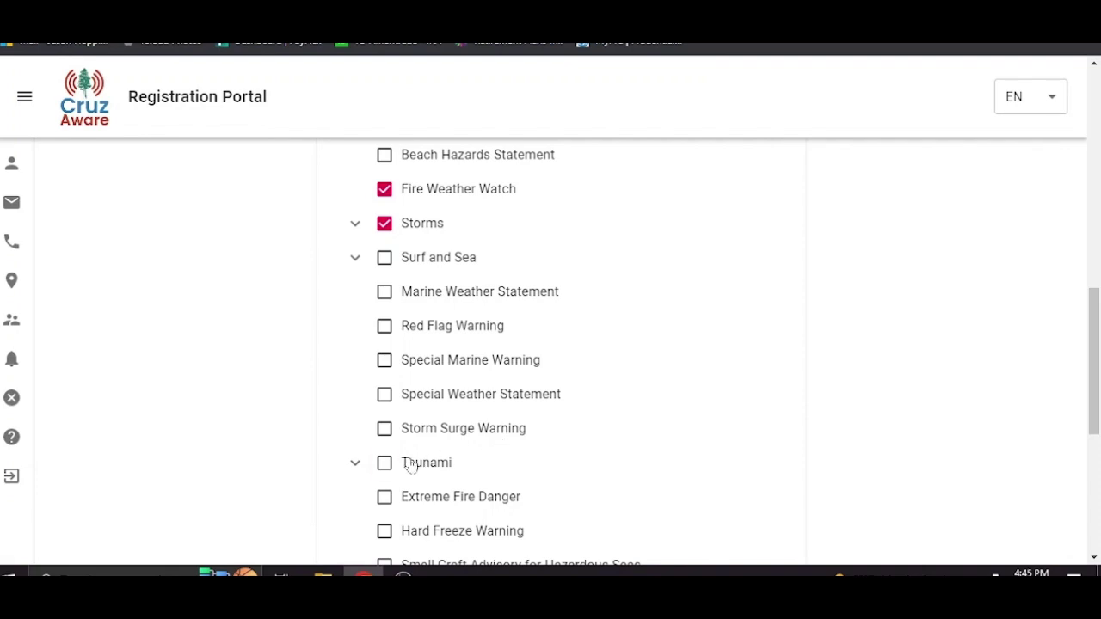
click(384, 462)
scroll(757, 451, down, 2)
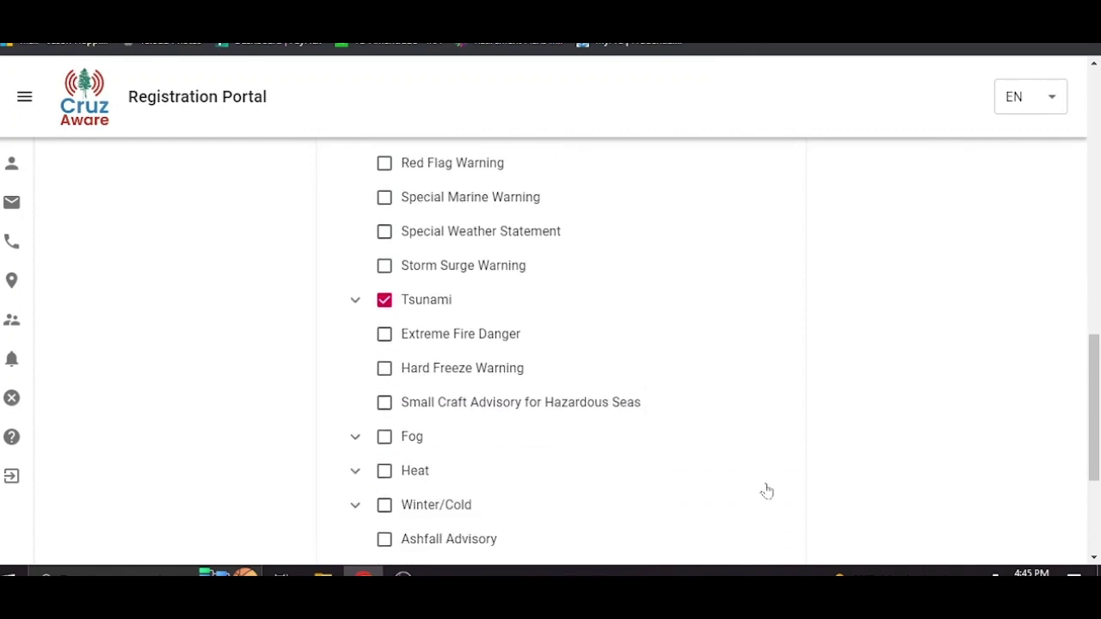
drag(1097, 402, 1096, 489)
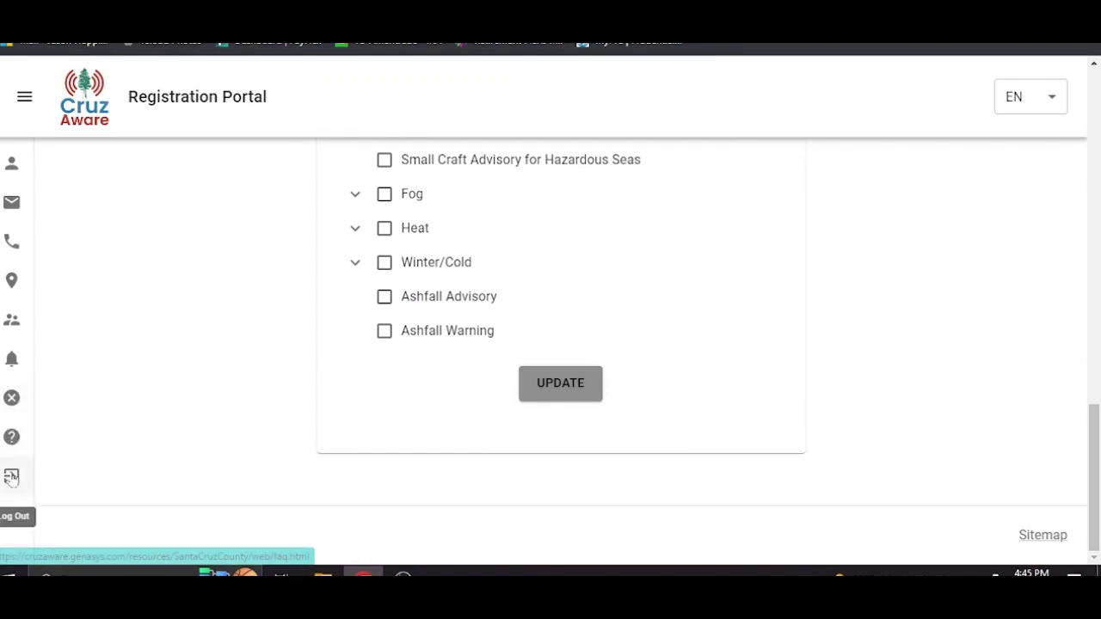
scroll(1098, 284, up, 5)
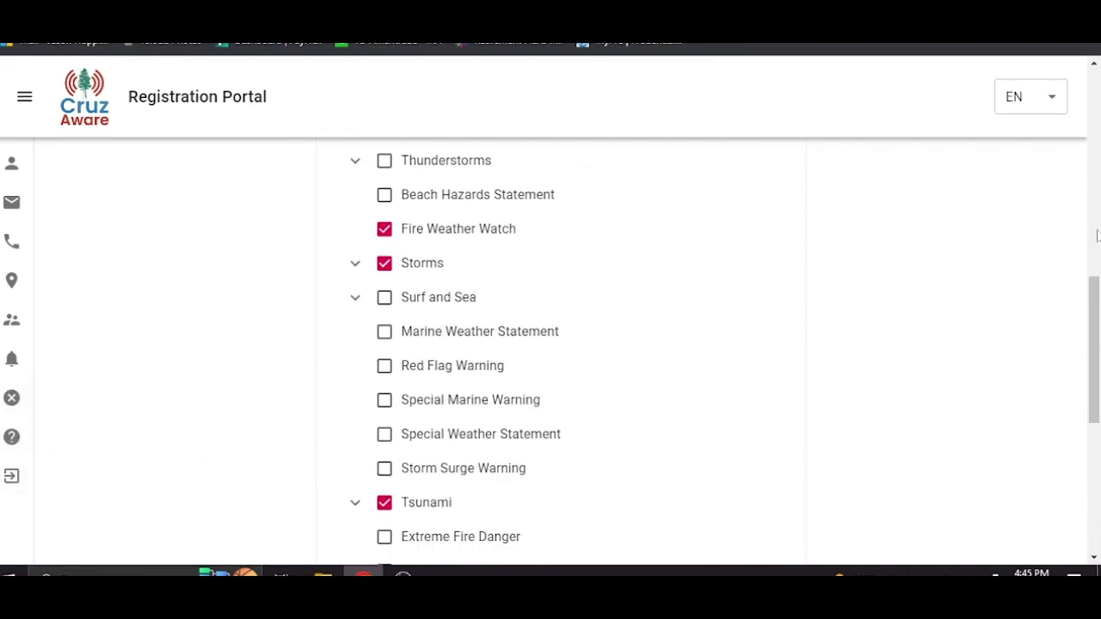
drag(1096, 337, 1099, 247)
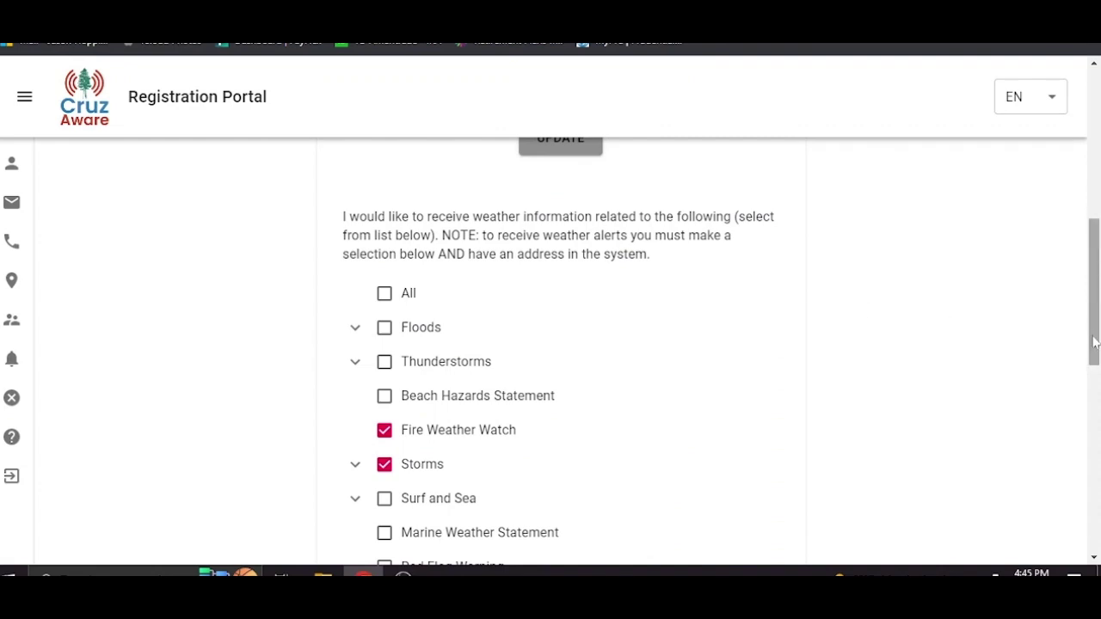
drag(1094, 342, 1091, 129)
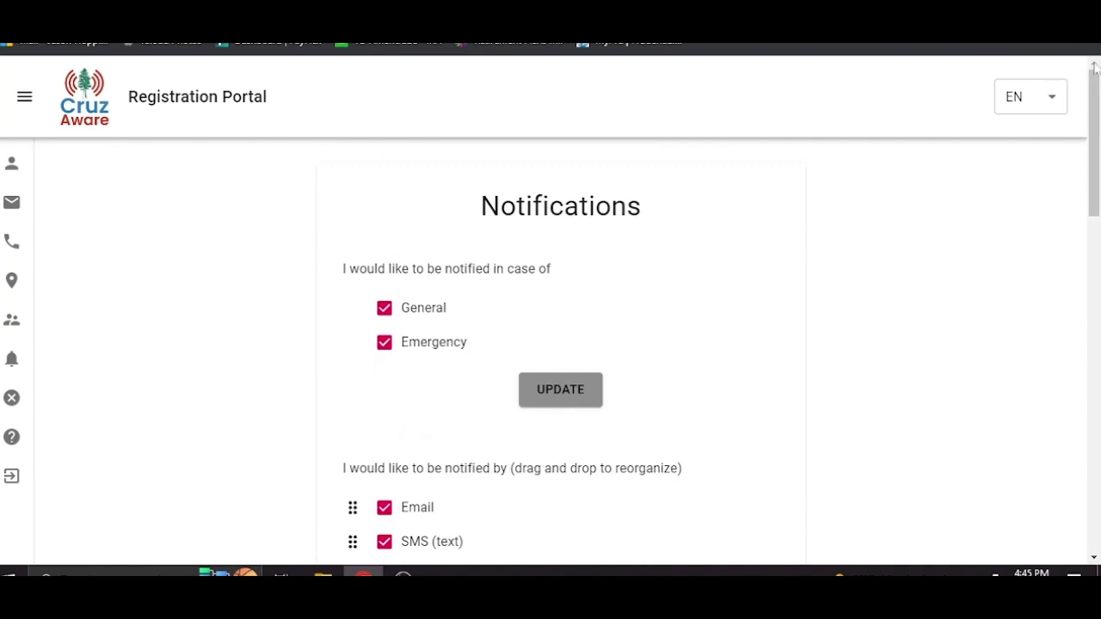